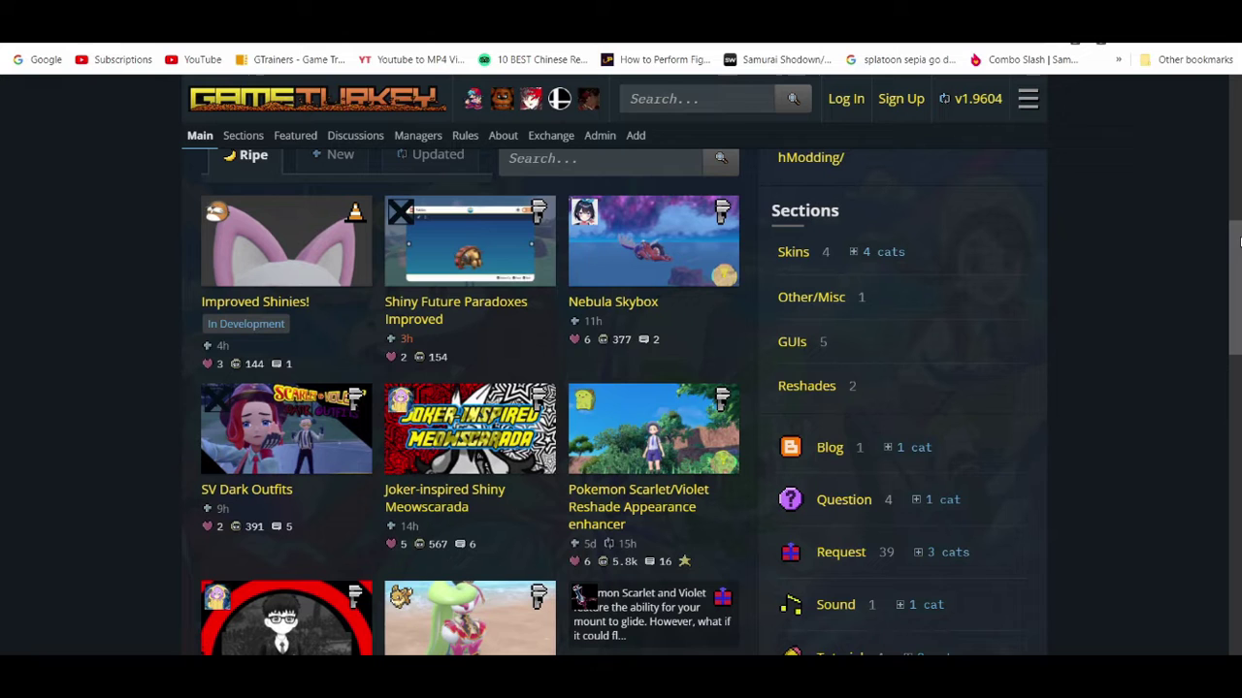
- Download gammelstulle_pokemon_scarlet_violet_v10.zip from the Pokemon Scarlet/Violet Reshade Appearance enhancer mod page
drag(1234, 253, 1234, 263)
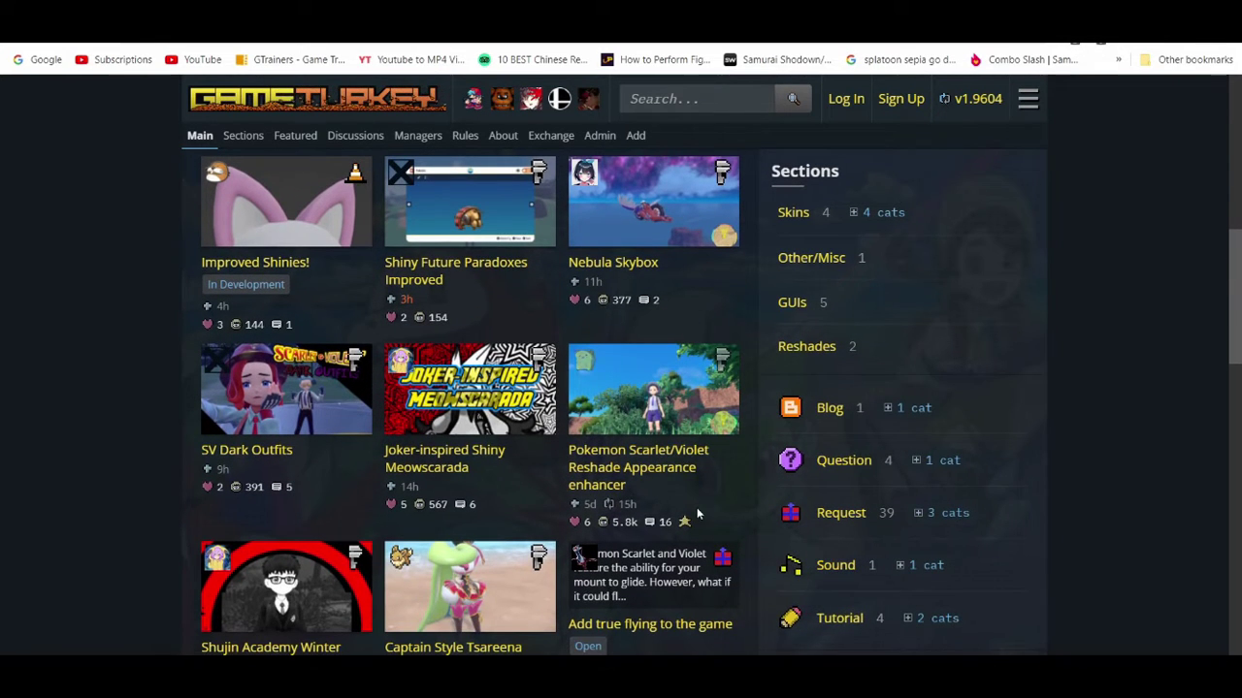
click(650, 474)
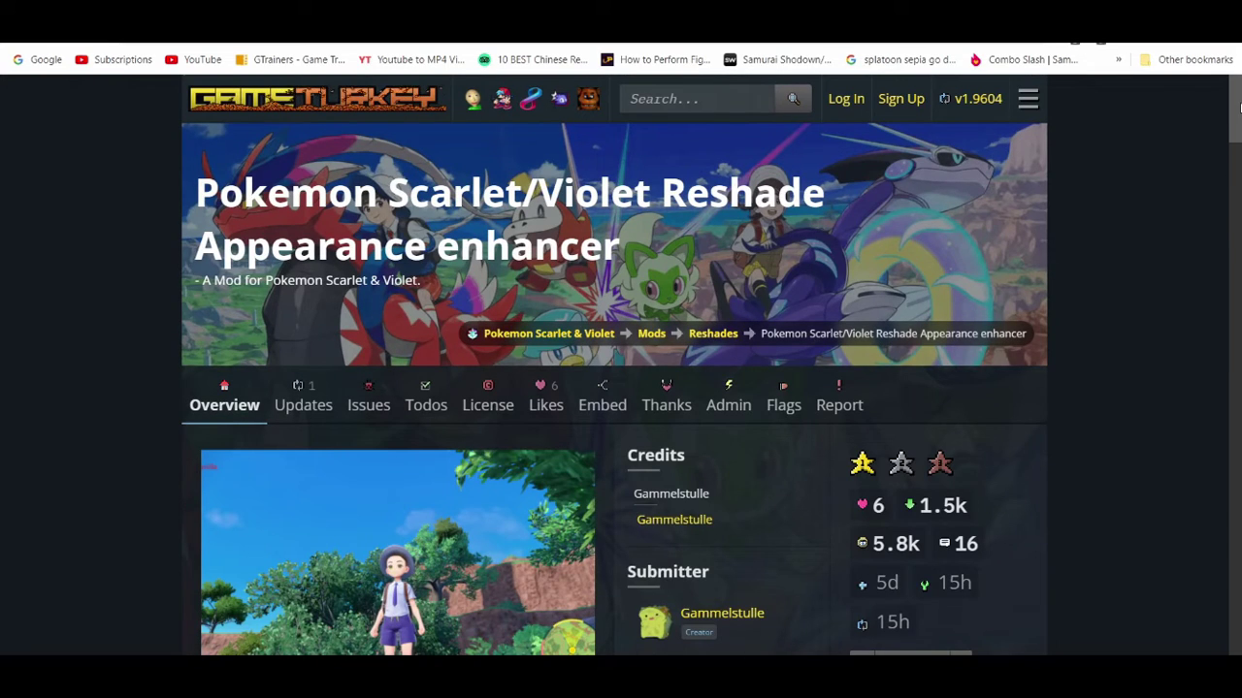
drag(1237, 107, 1239, 449)
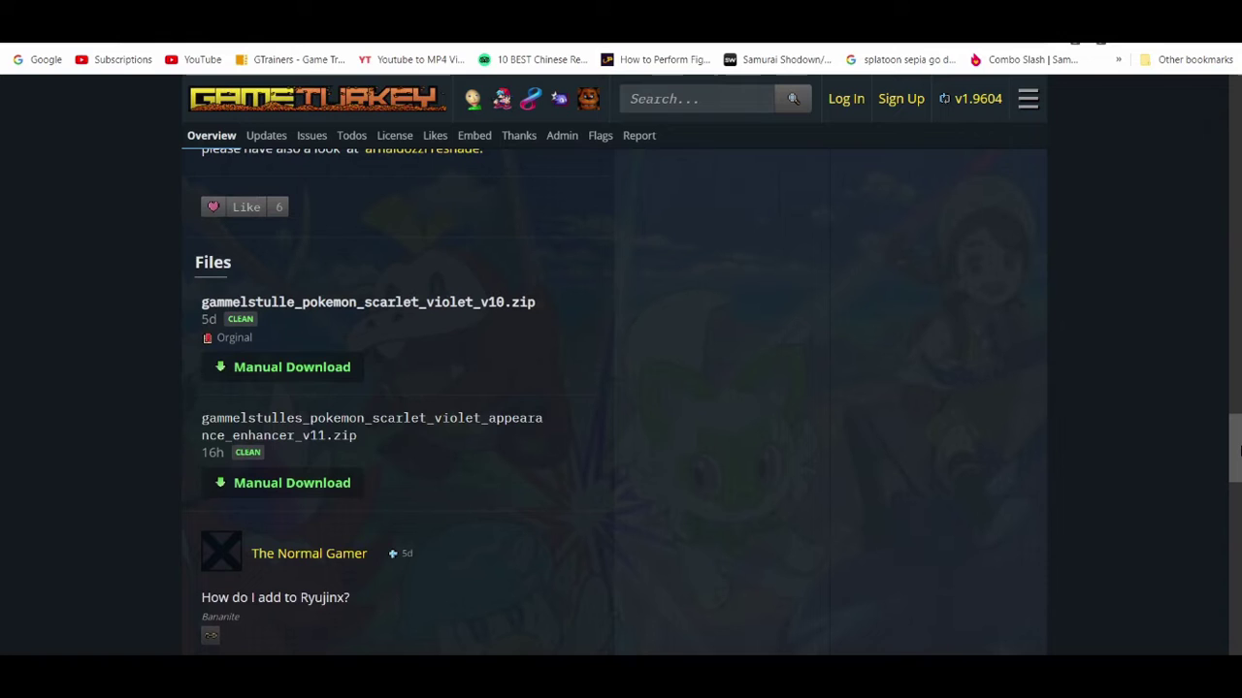
click(312, 367)
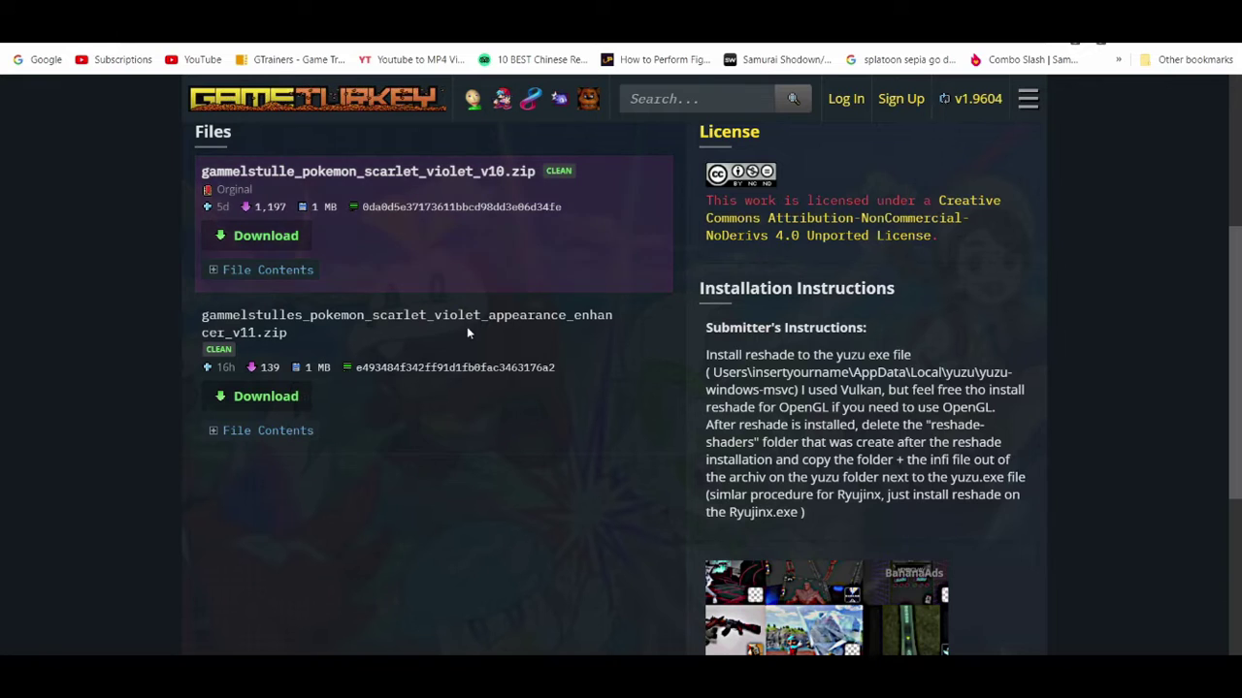
click(266, 235)
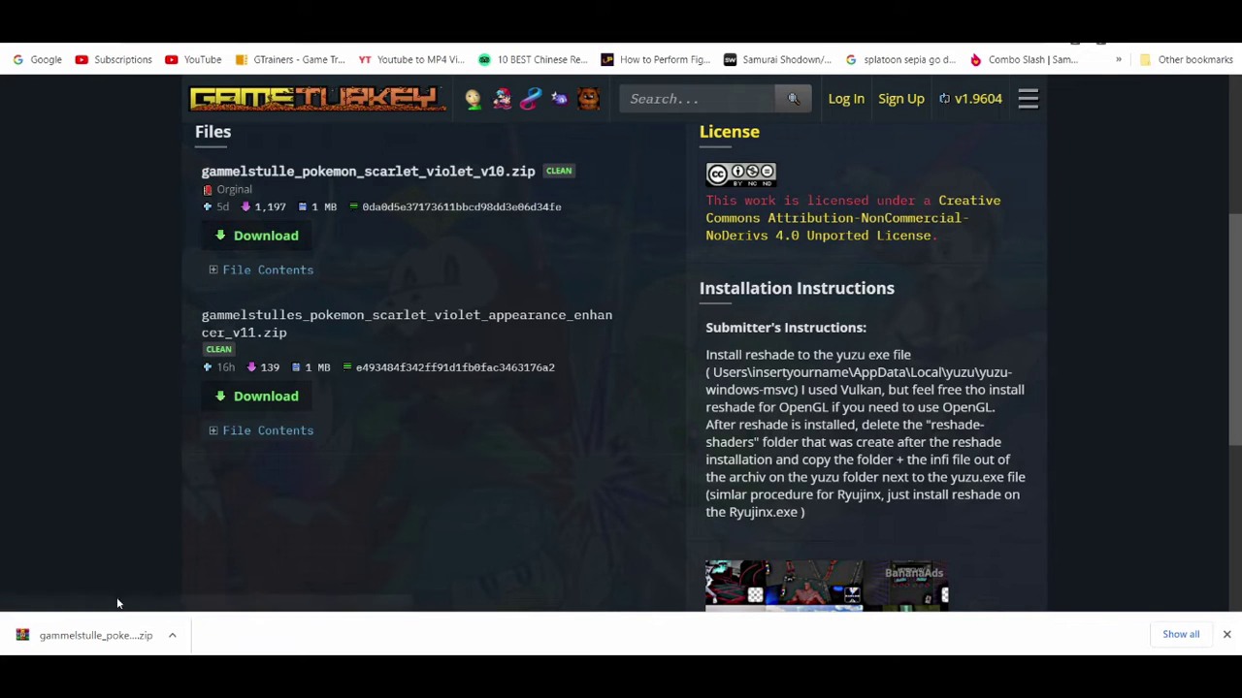
- Open the downloaded gammelstulle_pokemon_scarlet_violet_v10.zip in WinRAR, dismissing the trial notice and the browser's download bar
click(107, 637)
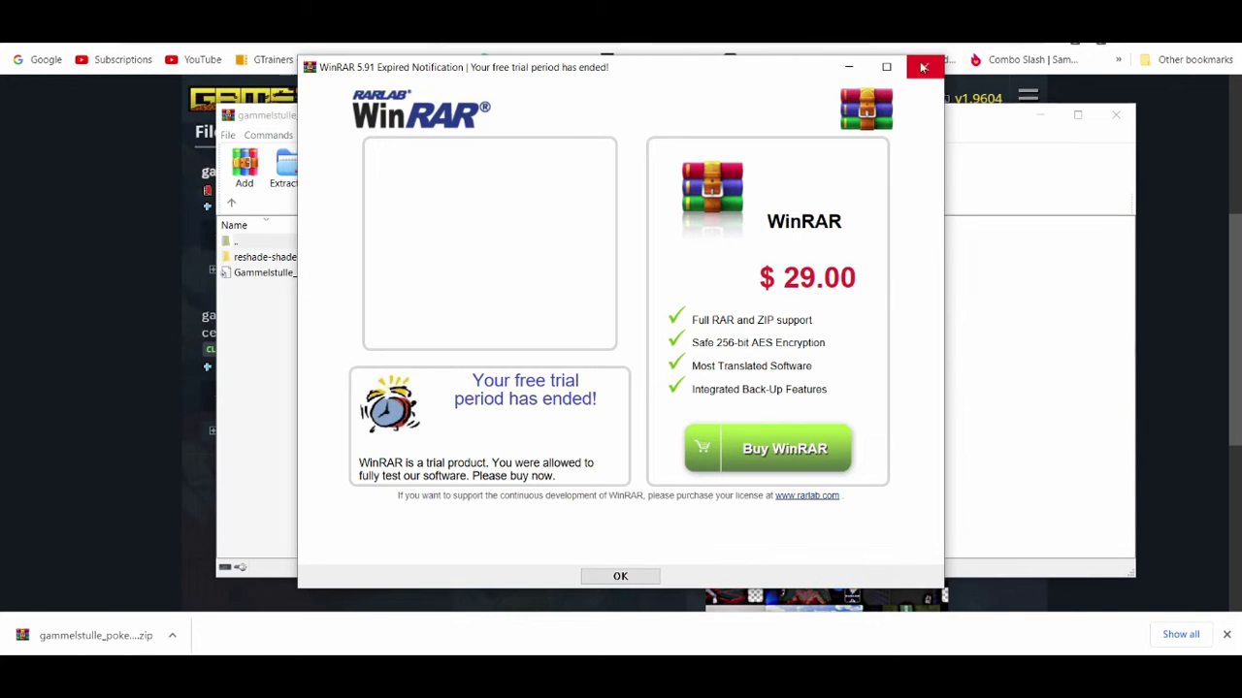
click(924, 66)
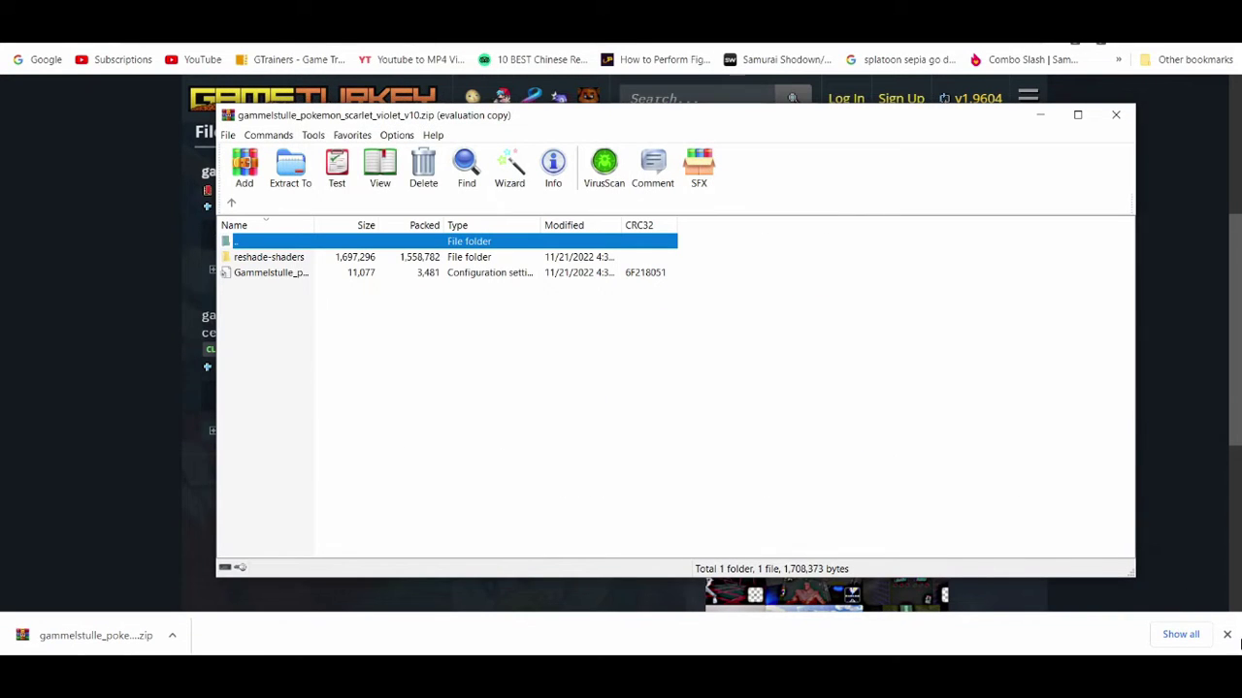
click(1226, 635)
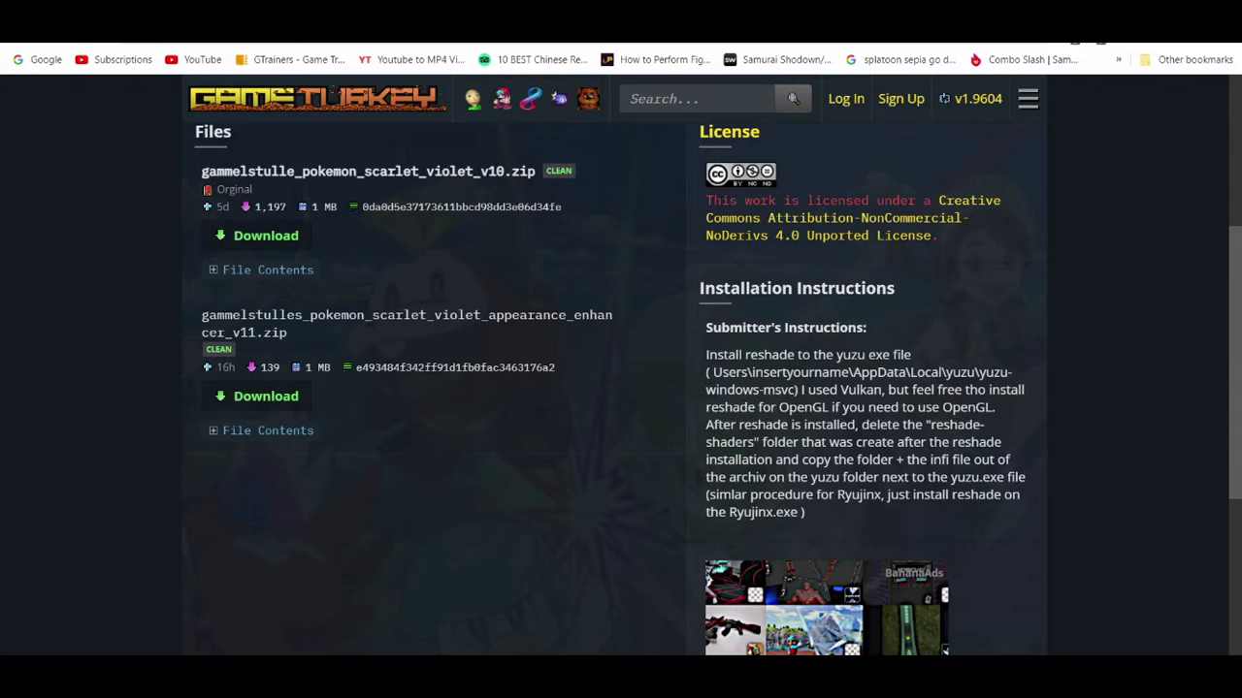
key(alt+Tab)
- Inspect the contents of the archive's reshade-shaders folder and its Shaders subfolder, and return to the archive root
click(360, 260)
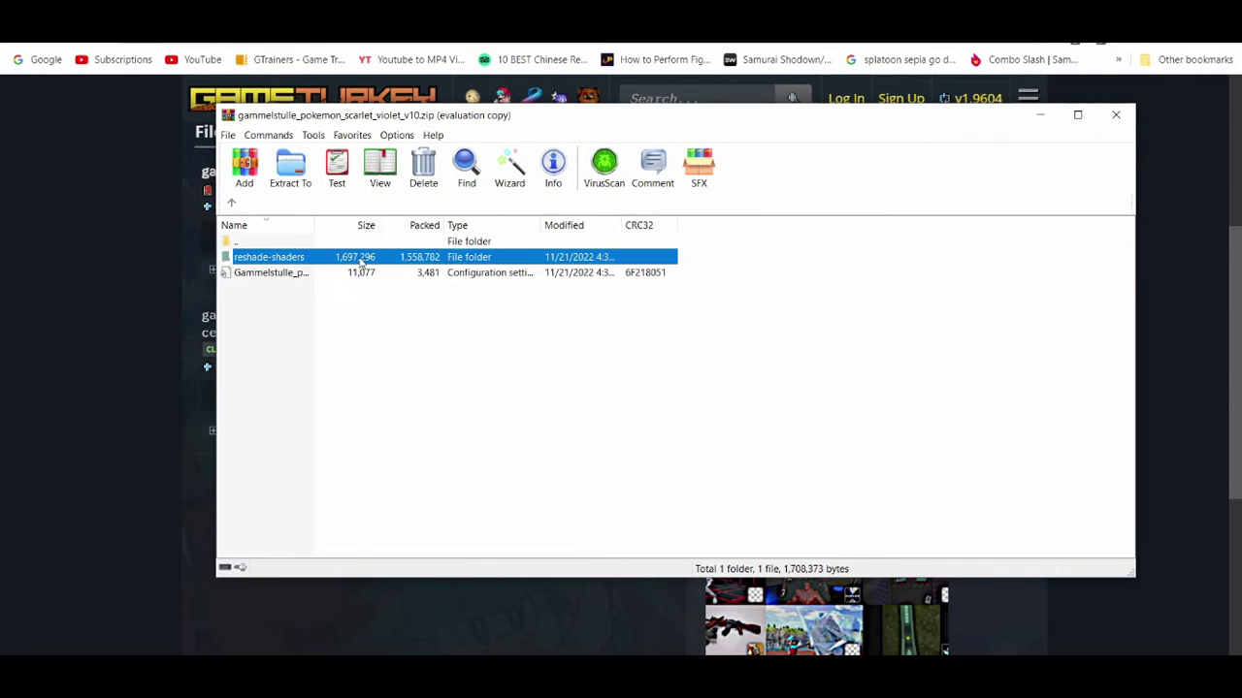
double_click(360, 259)
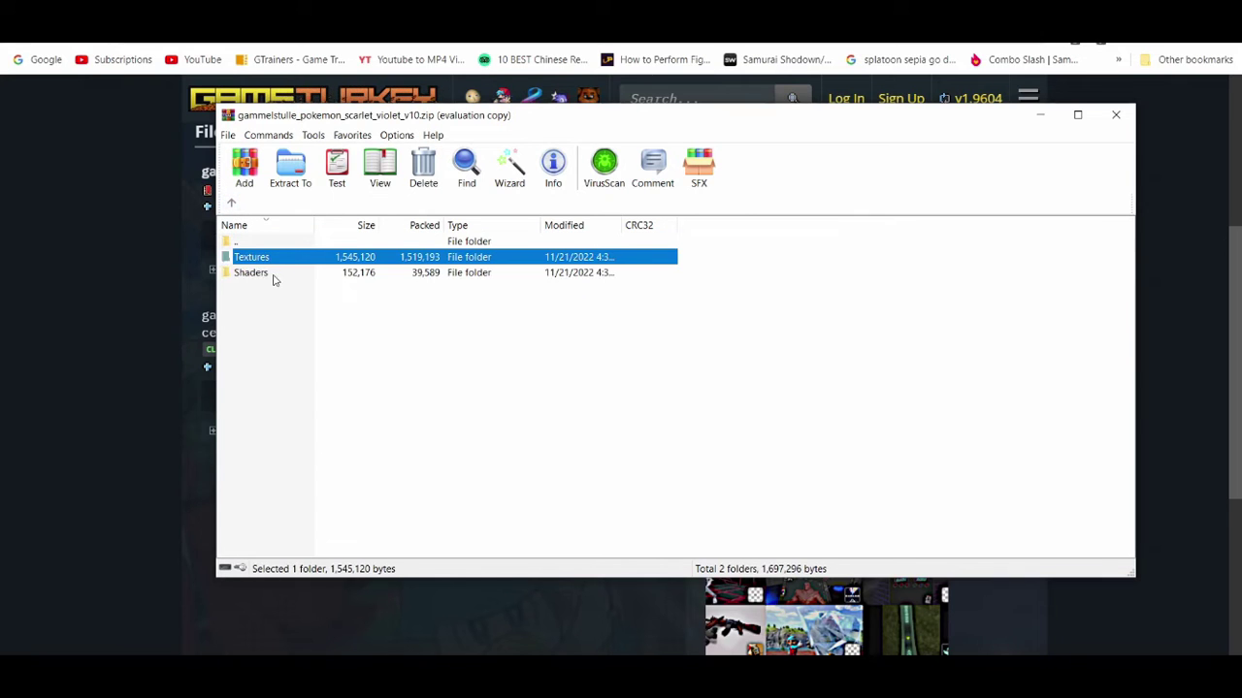
double_click(273, 276)
click(231, 203)
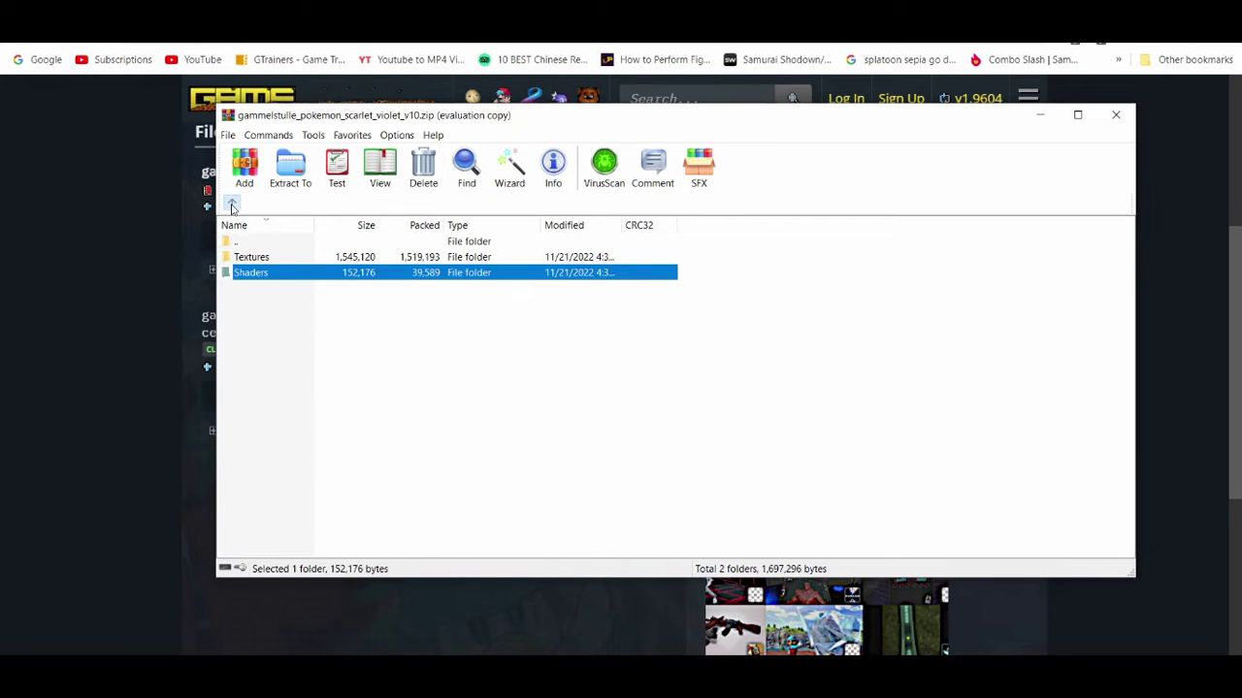
click(231, 205)
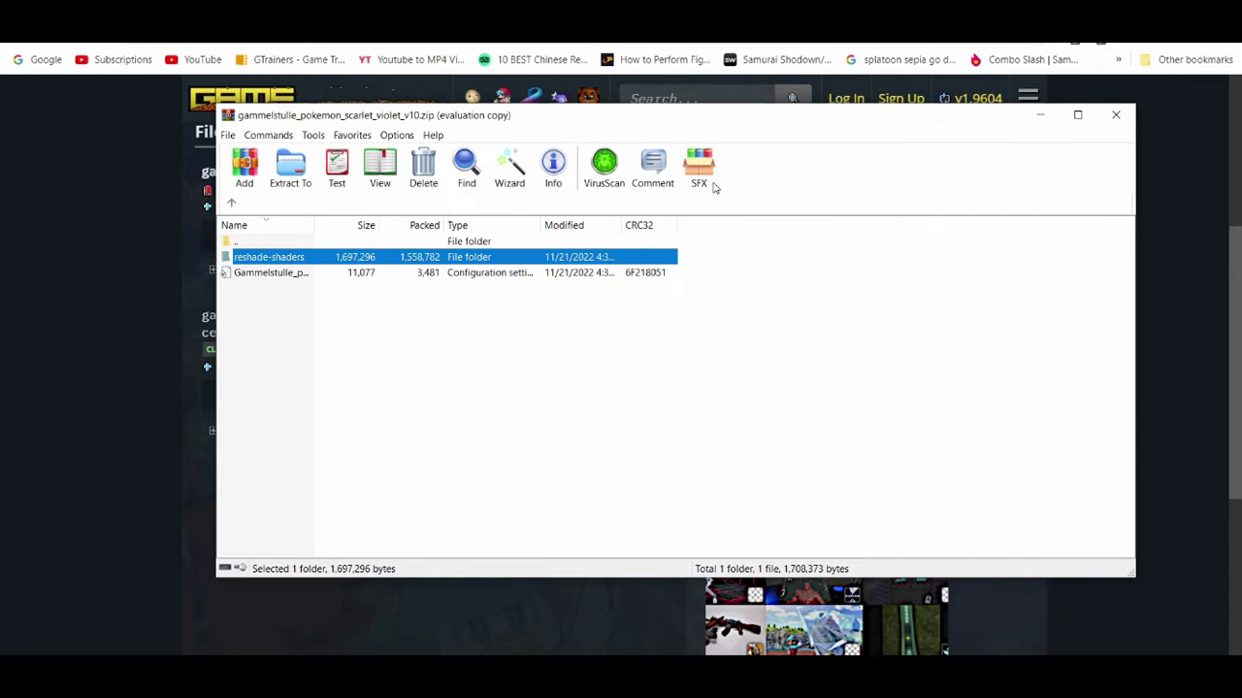
- Arrange the WinRAR and yuzu windows, extract the reshade-shaders folder onto the desktop, and close the archive
drag(778, 117, 652, 85)
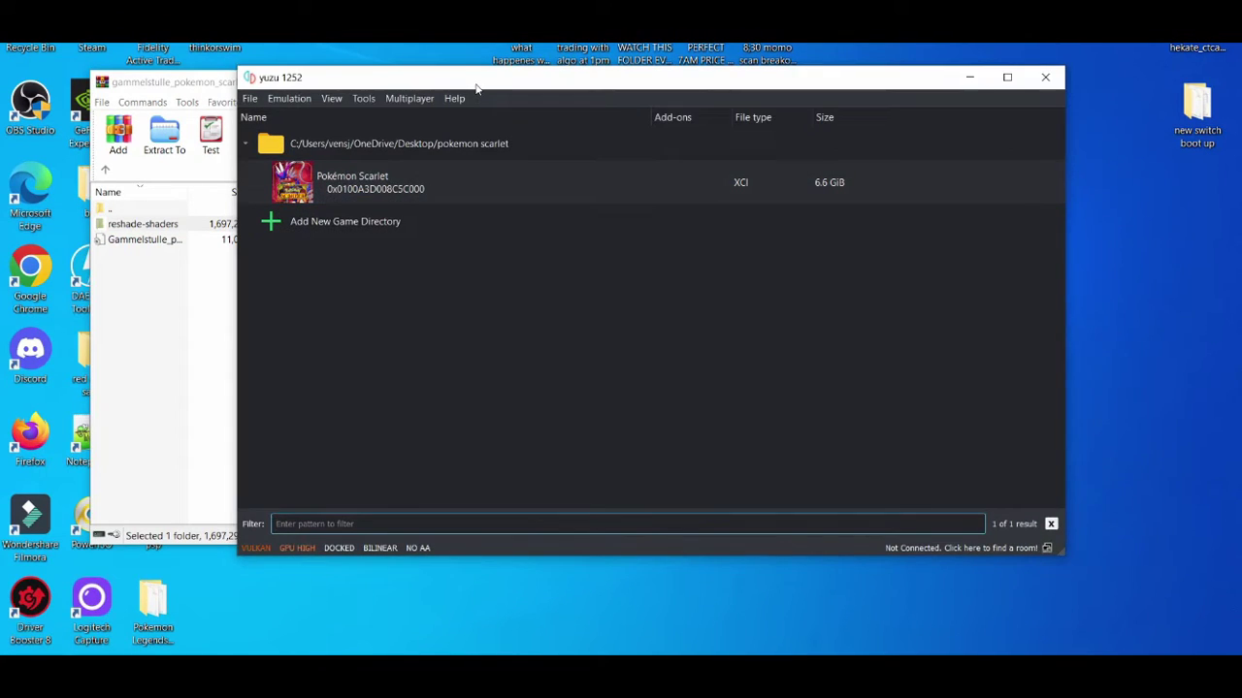
drag(475, 89, 583, 77)
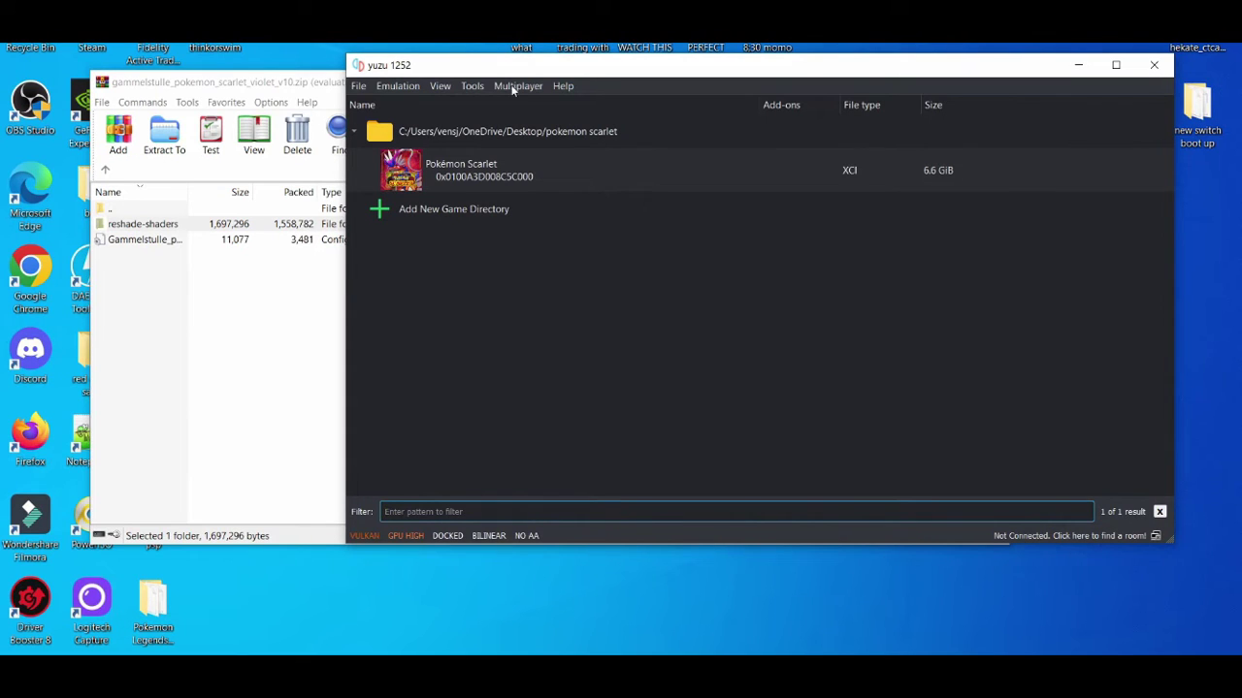
click(276, 90)
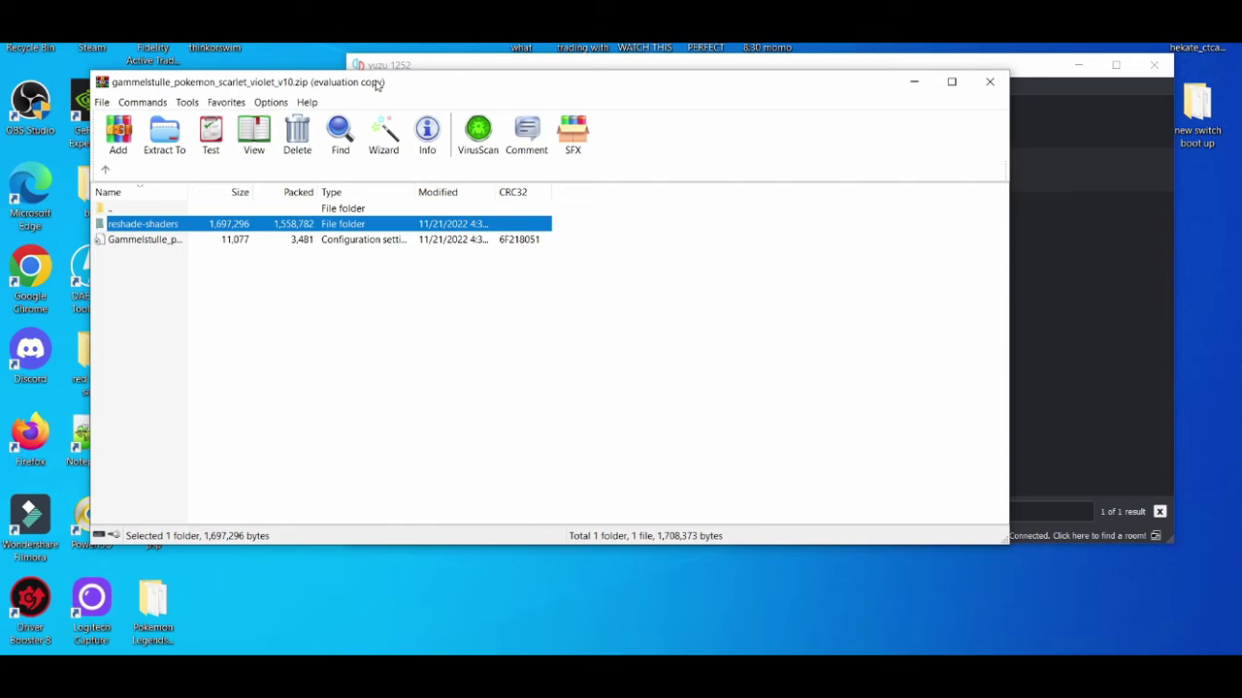
drag(377, 86, 430, 177)
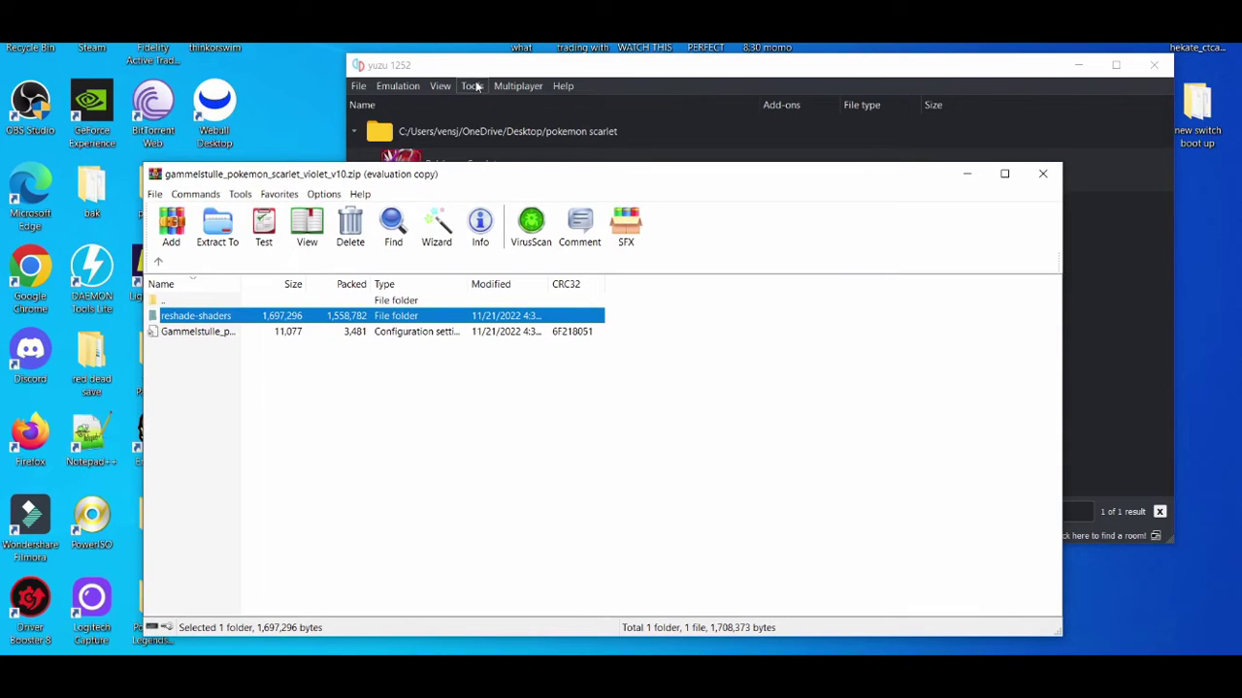
drag(462, 66, 404, 37)
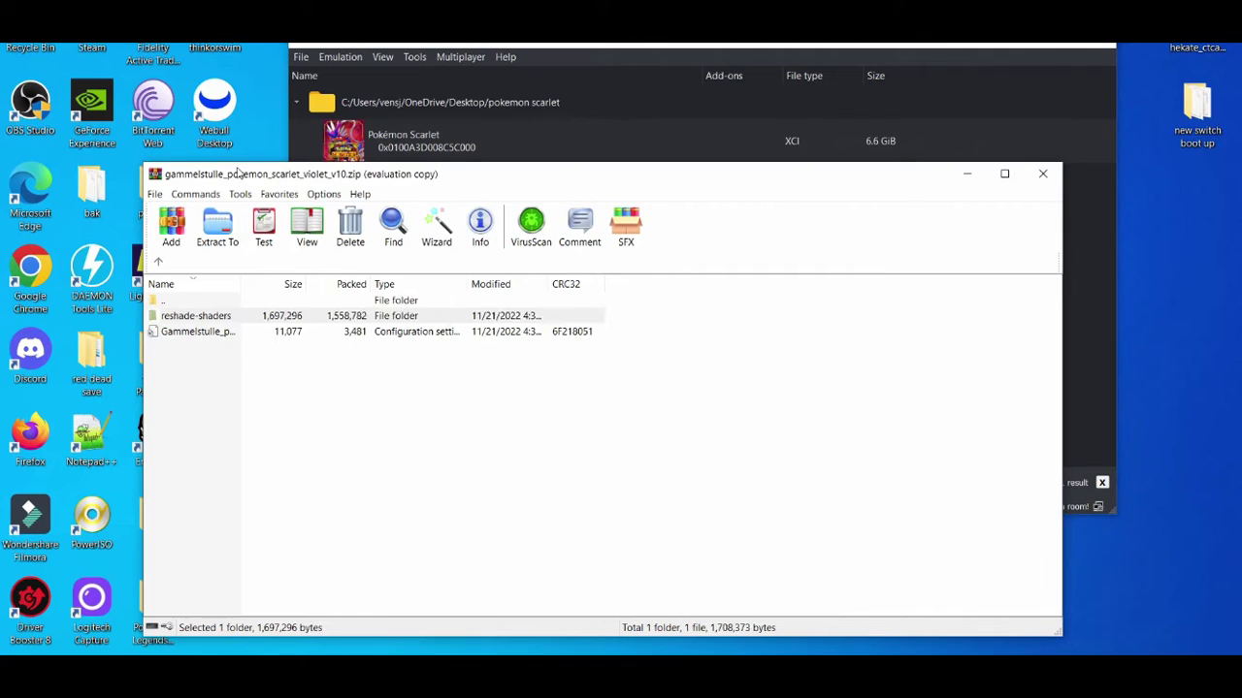
click(239, 174)
drag(301, 176, 237, 206)
drag(160, 351, 1076, 581)
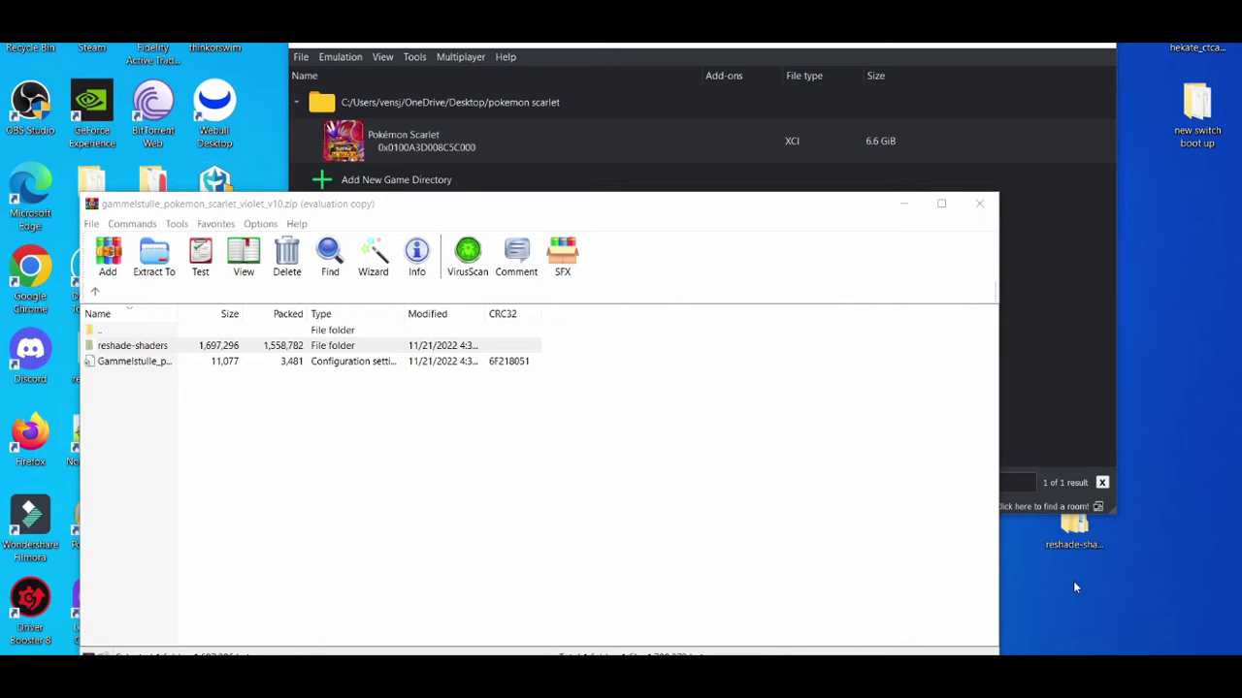
click(977, 205)
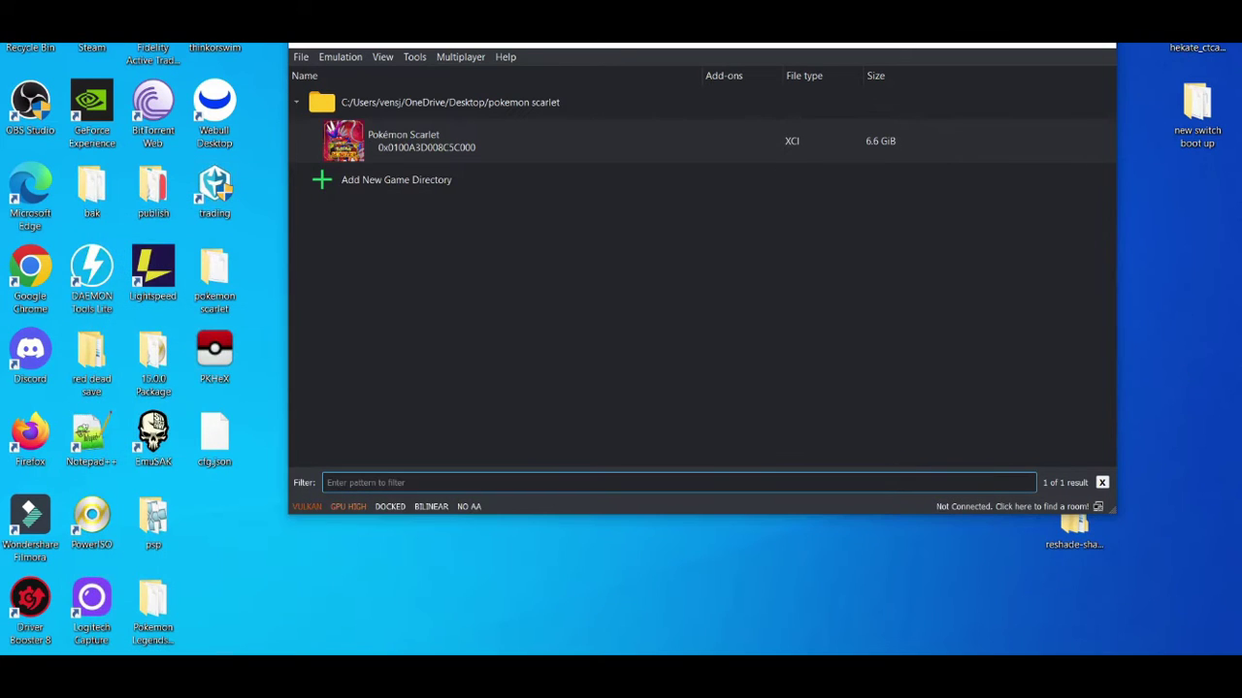
- Move the reshade-shaders folder from the desktop into Pokémon Scarlet's mod data folder in yuzu, and close that folder
drag(619, 45, 455, 41)
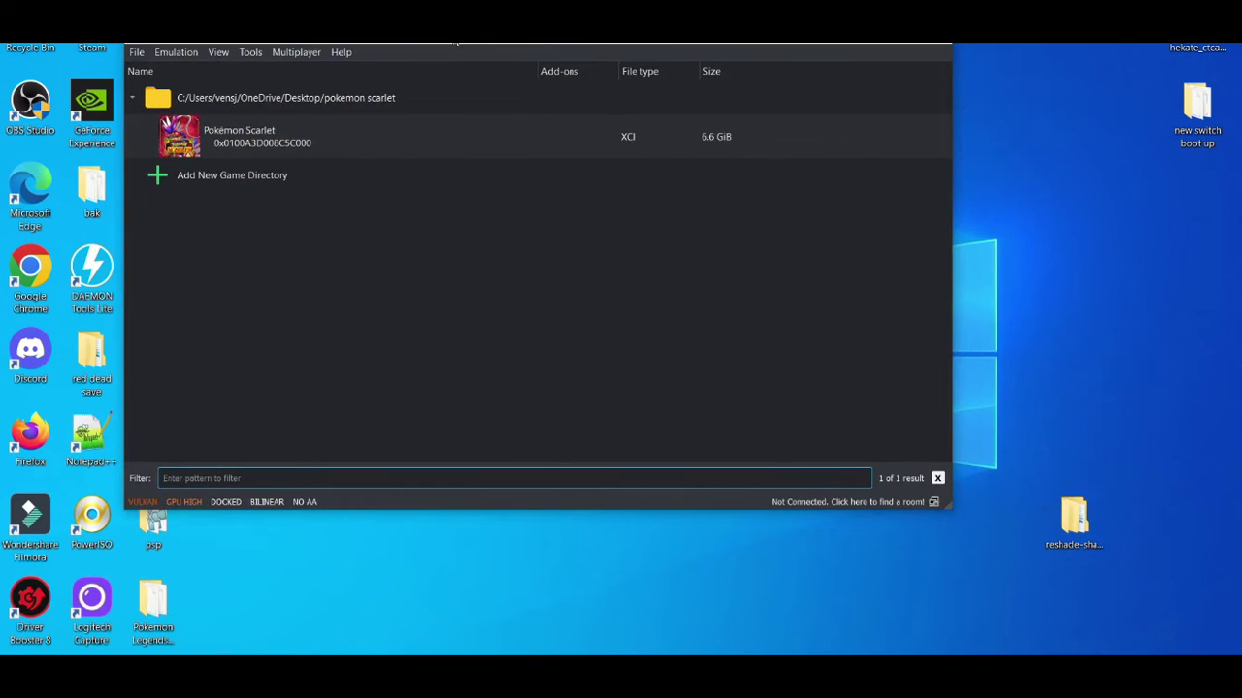
right_click(359, 151)
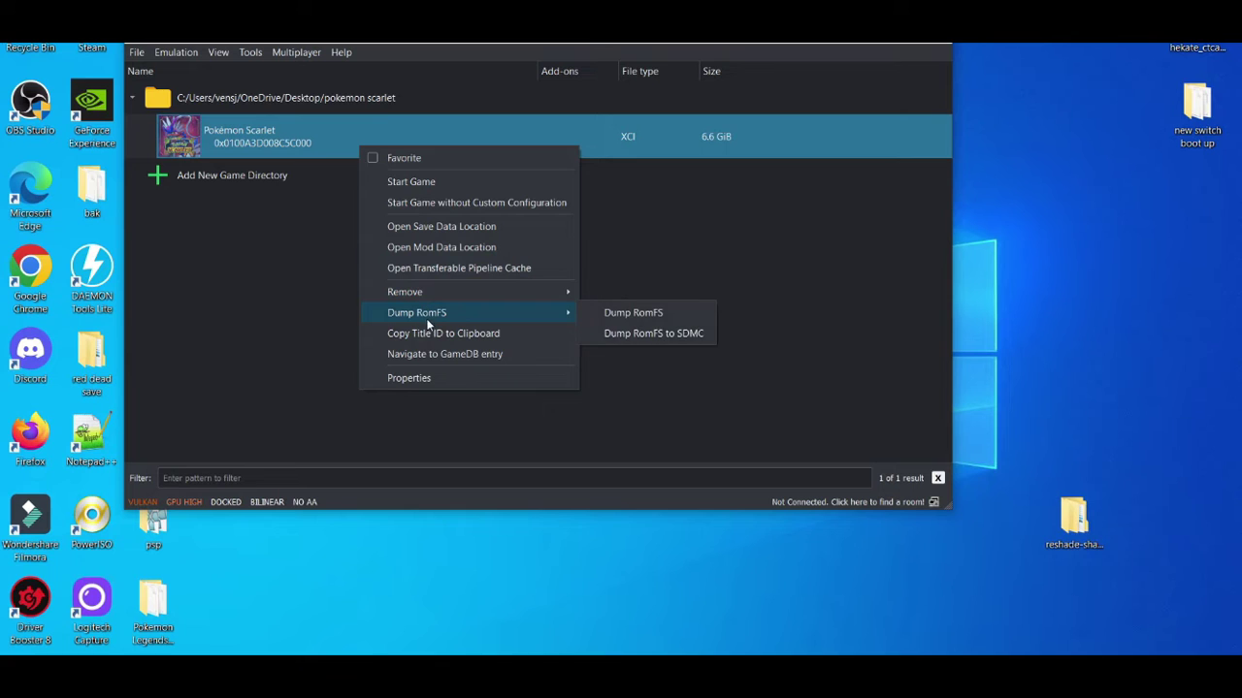
click(443, 250)
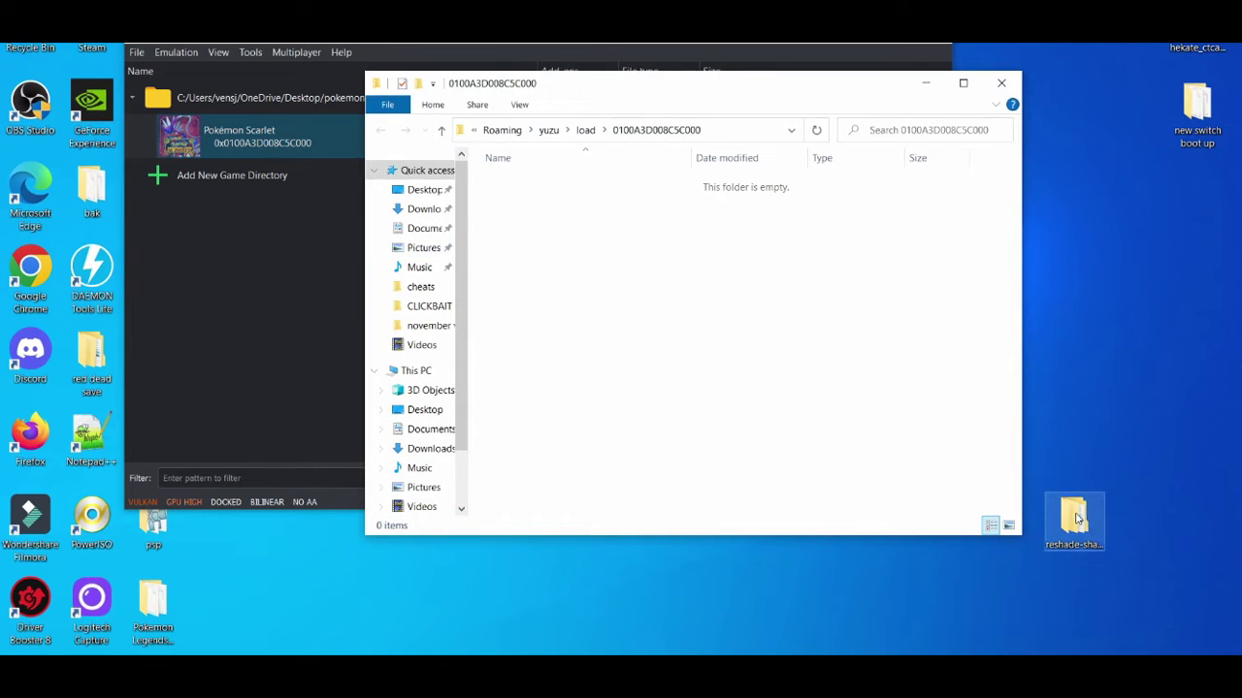
click(1081, 525)
drag(1082, 525, 653, 296)
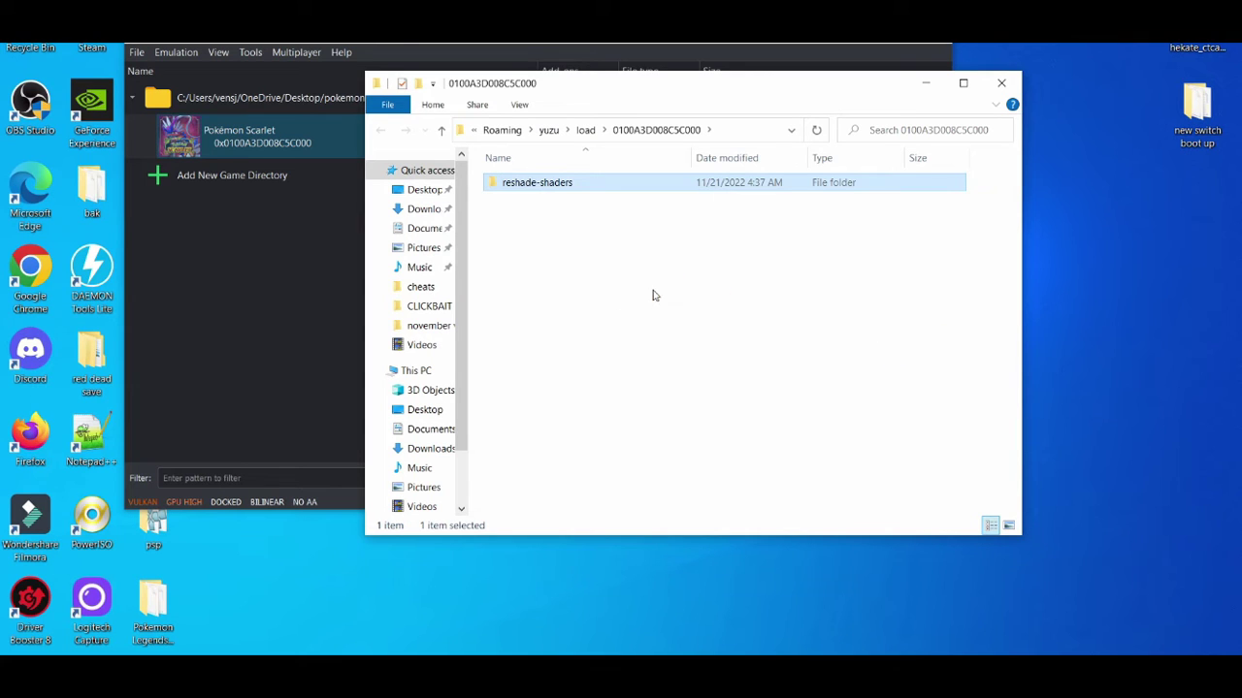
click(1001, 83)
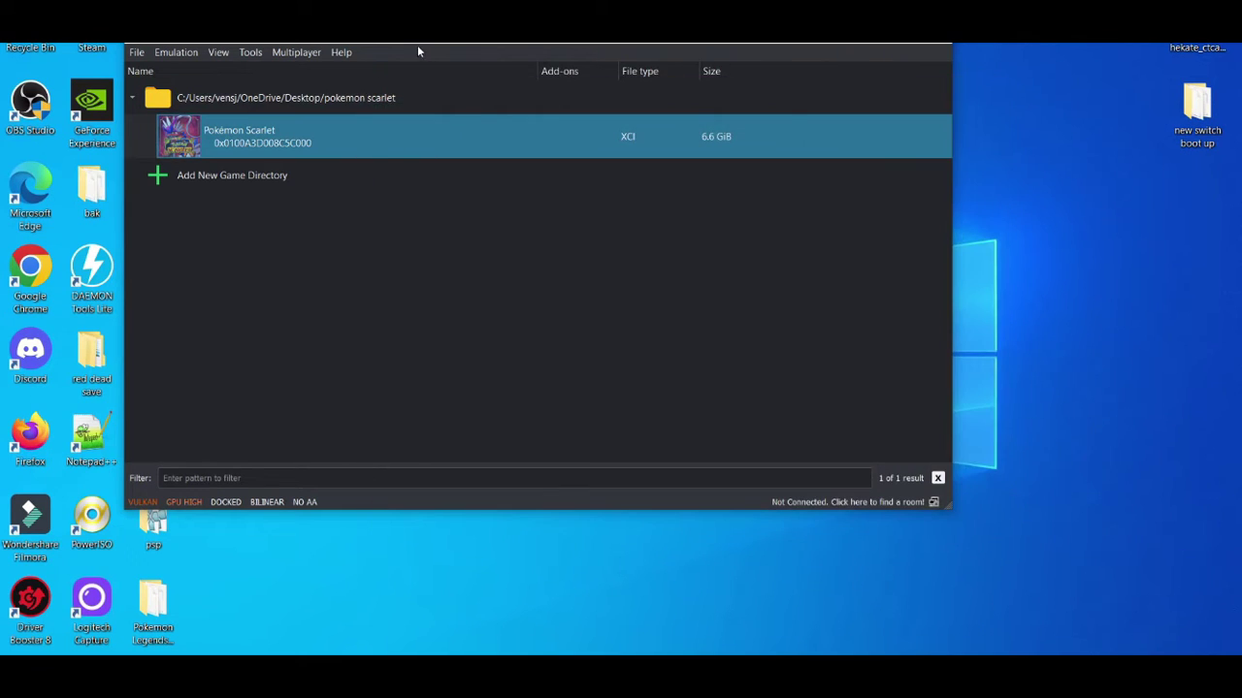
- Check the add-ons list in Pokémon Scarlet's properties in yuzu
drag(420, 49, 461, 51)
right_click(417, 159)
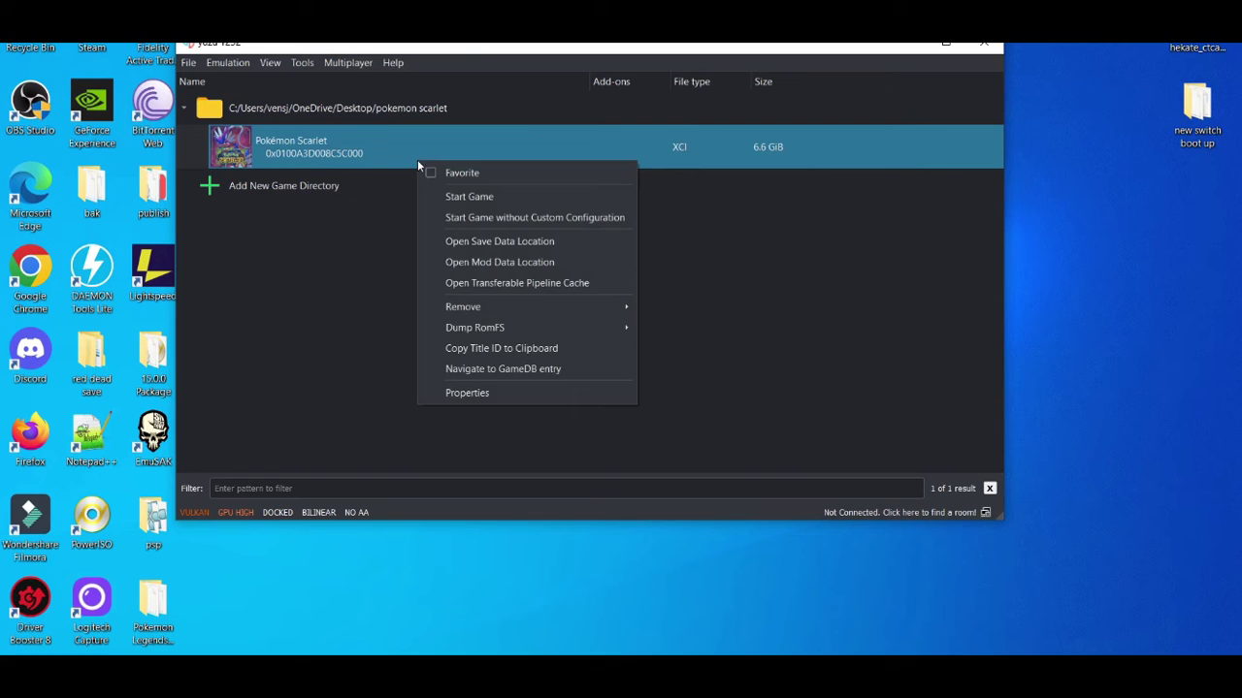
click(463, 393)
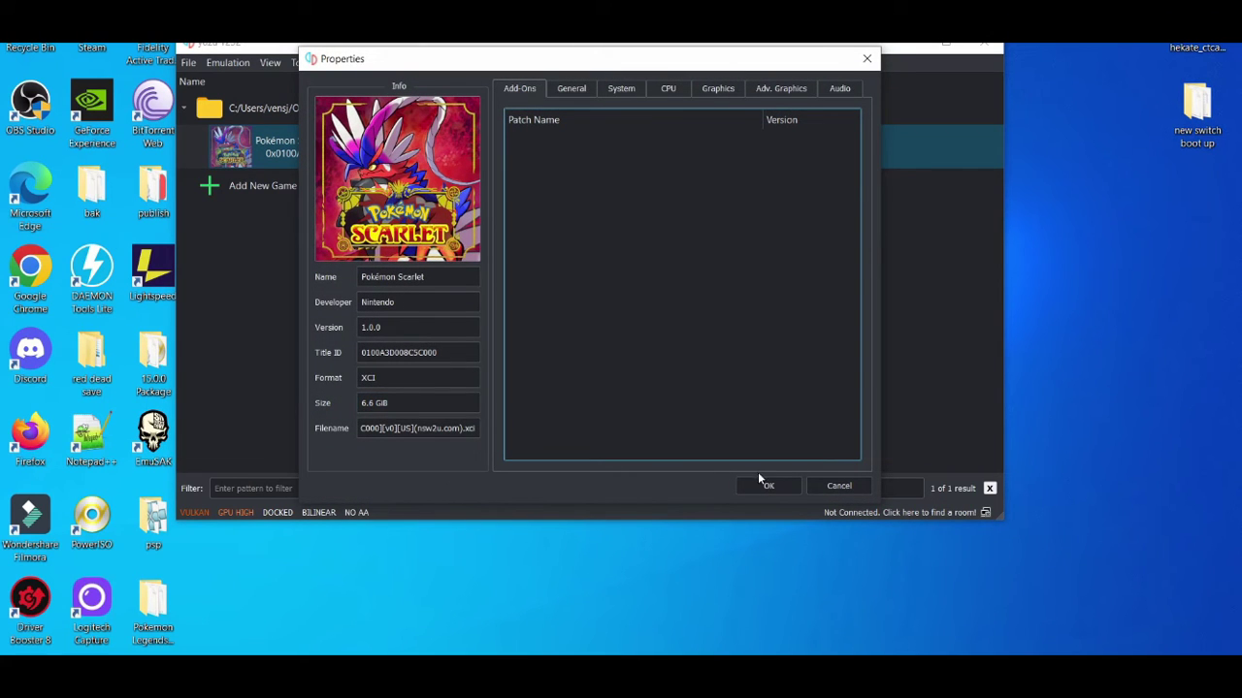
click(766, 485)
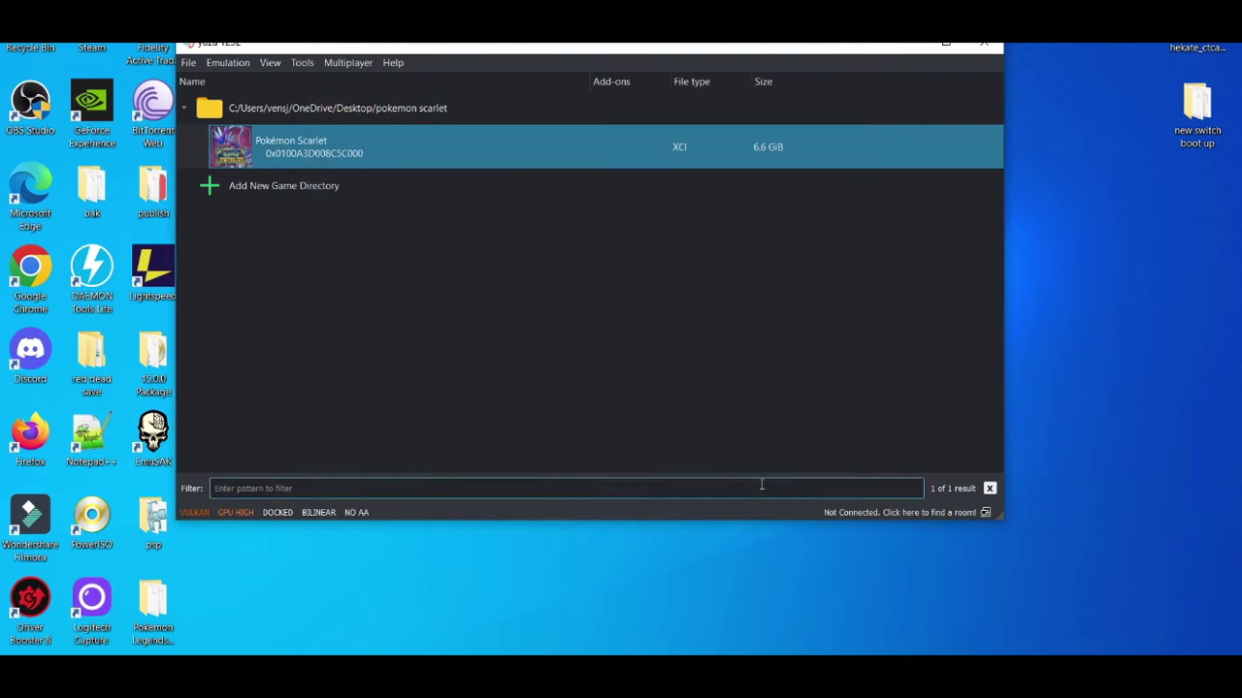
- Create a new folder named ROMfs on the desktop
right_click(460, 565)
mouse_move(505, 513)
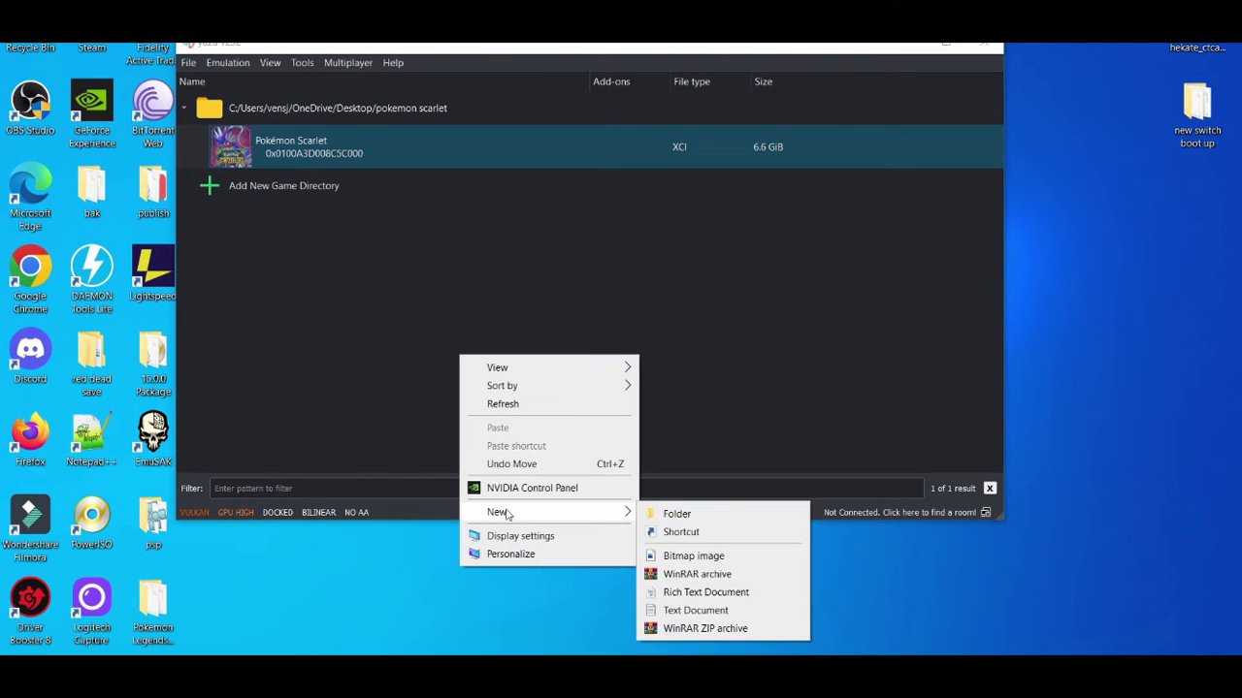
click(663, 515)
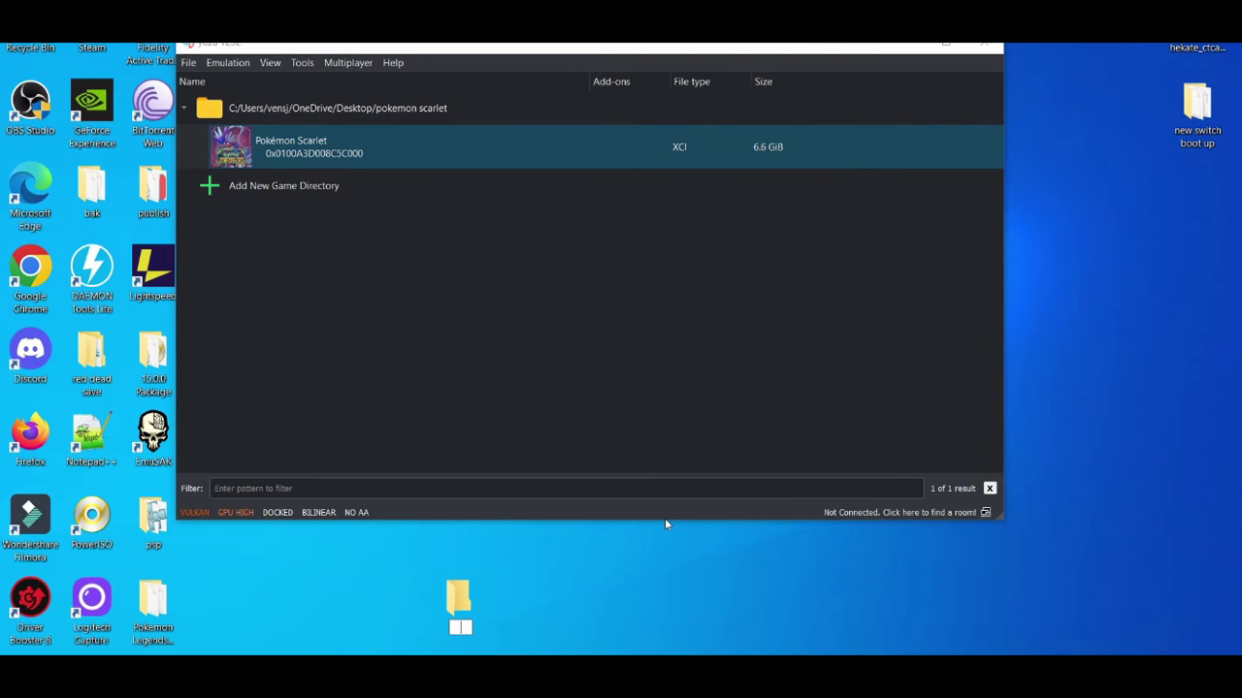
text(ROMfs)
key(Return)
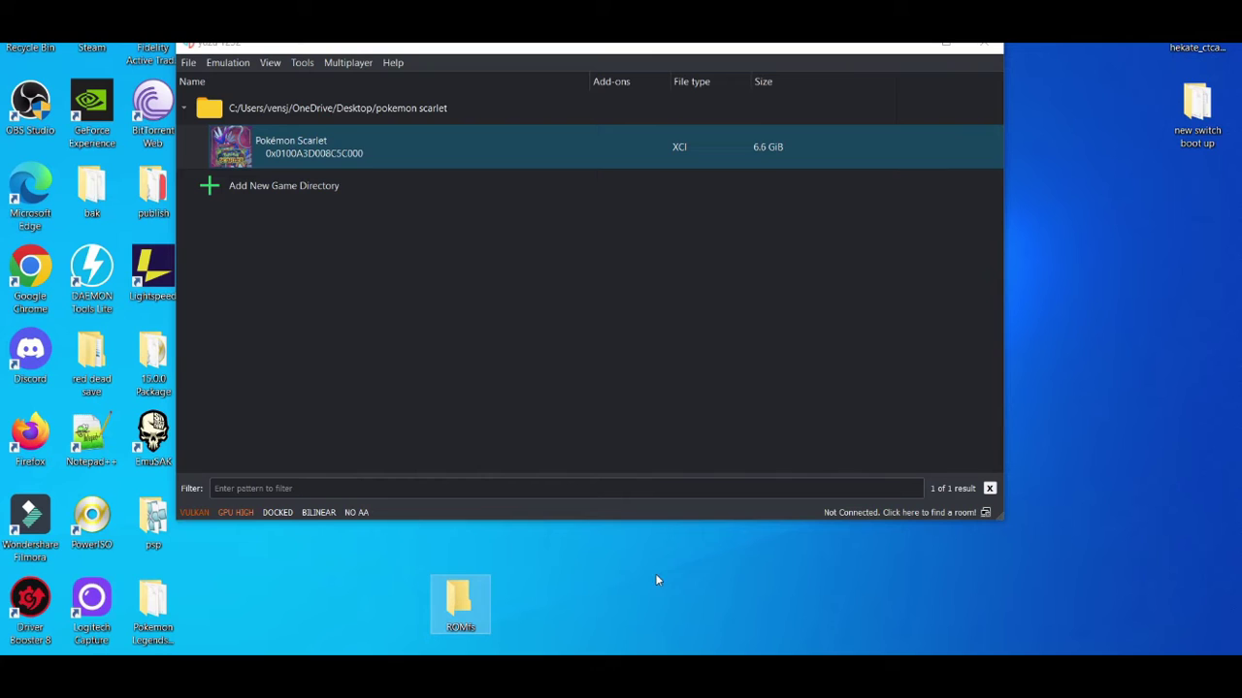
- Reopen Pokémon Scarlet's mod data folder, check inside reshade-shaders, and move that folder back to the desktop
right_click(424, 140)
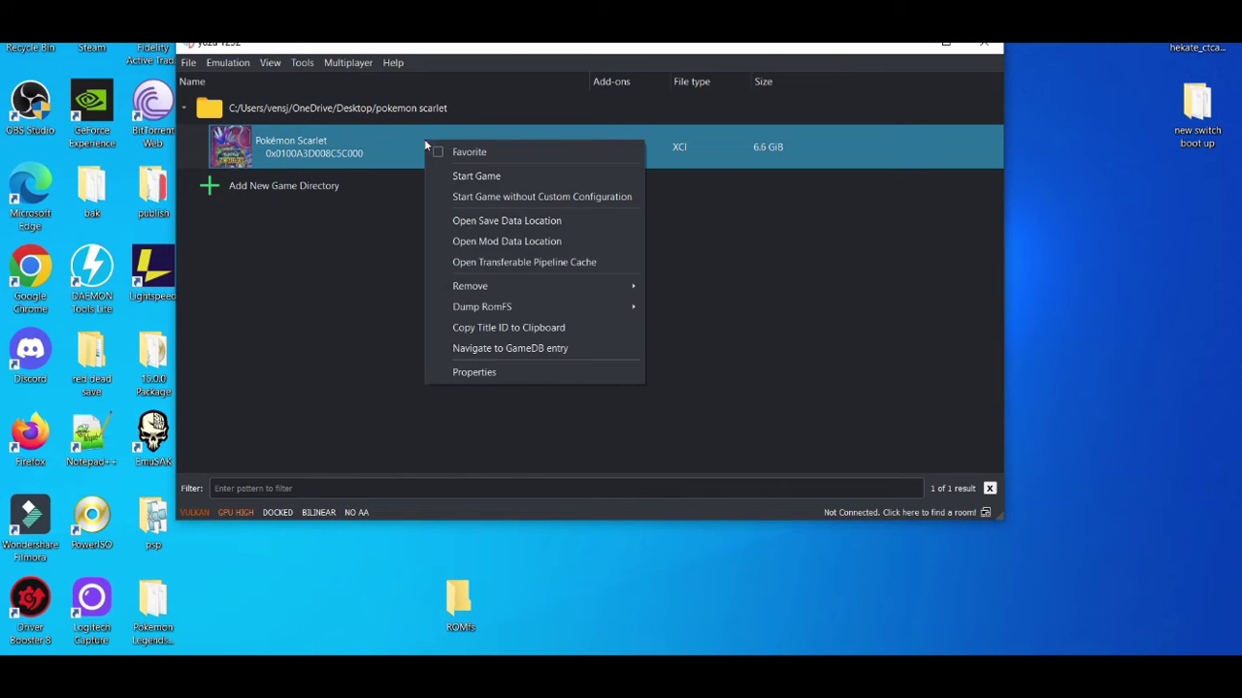
click(483, 240)
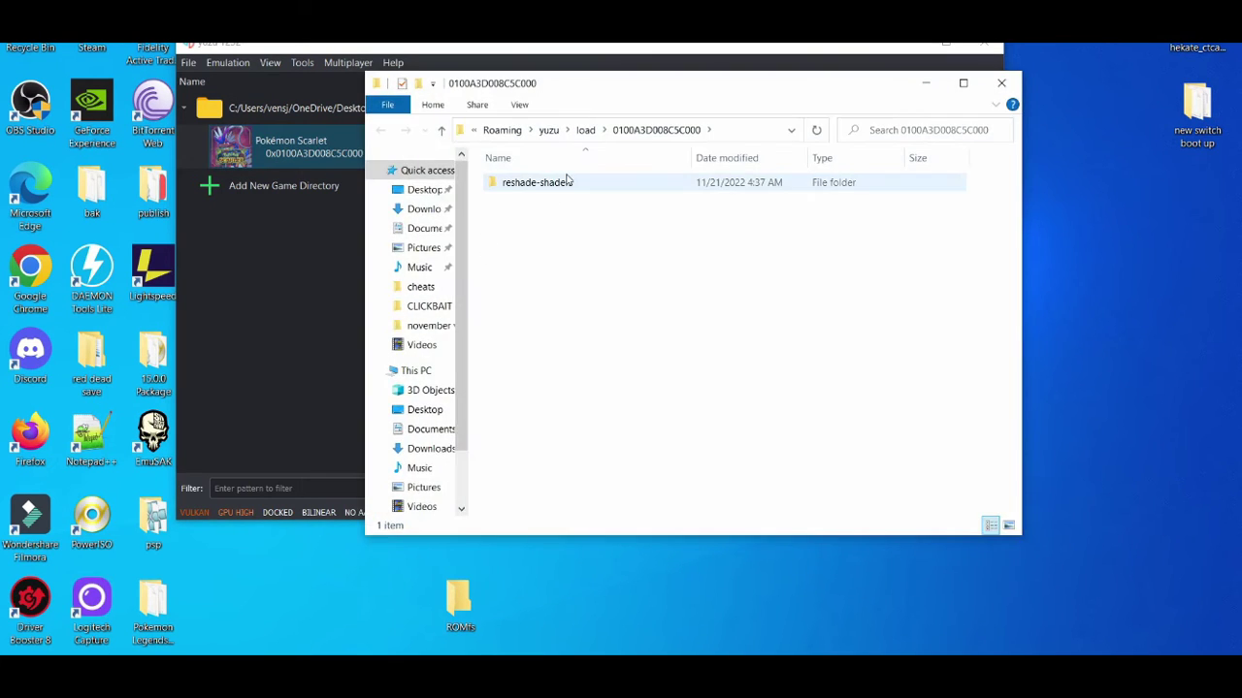
click(567, 179)
double_click(567, 182)
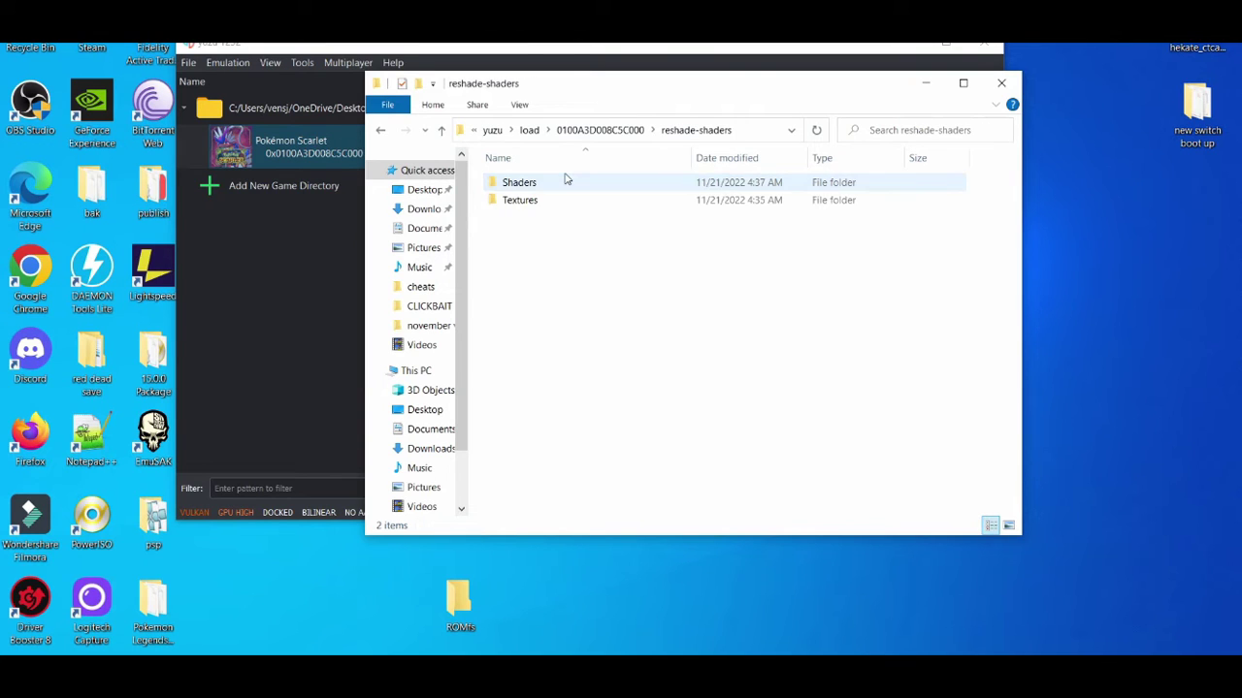
click(379, 129)
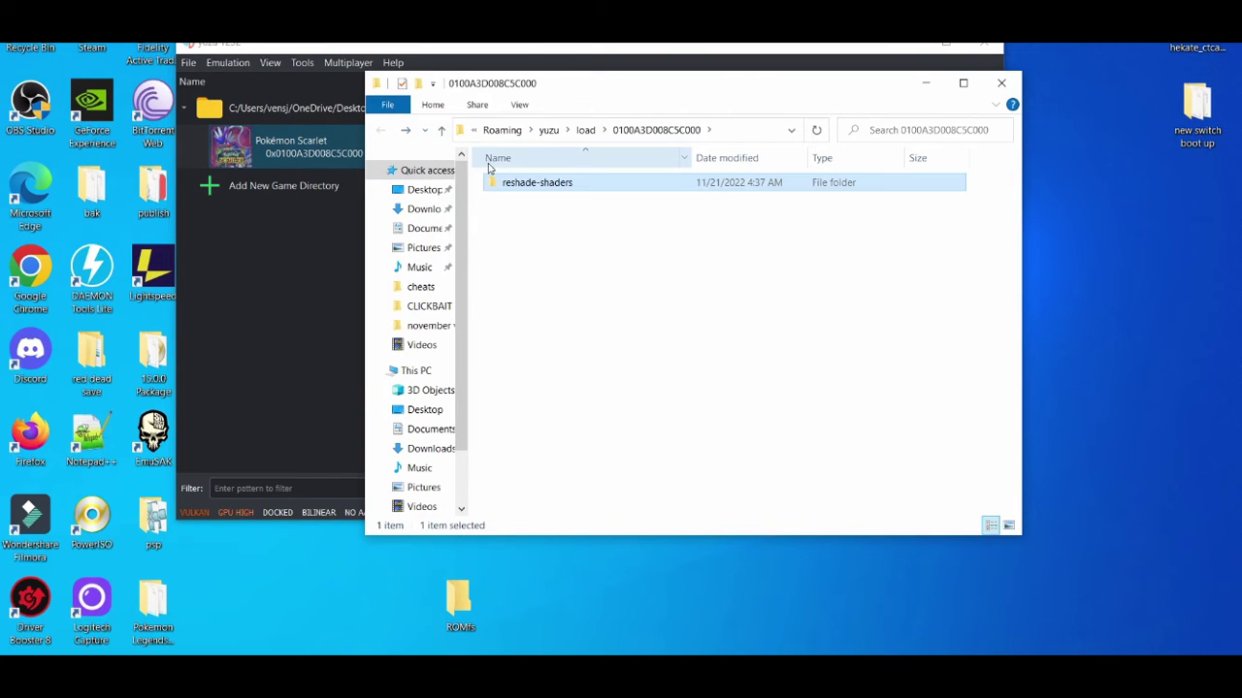
drag(505, 182, 1144, 463)
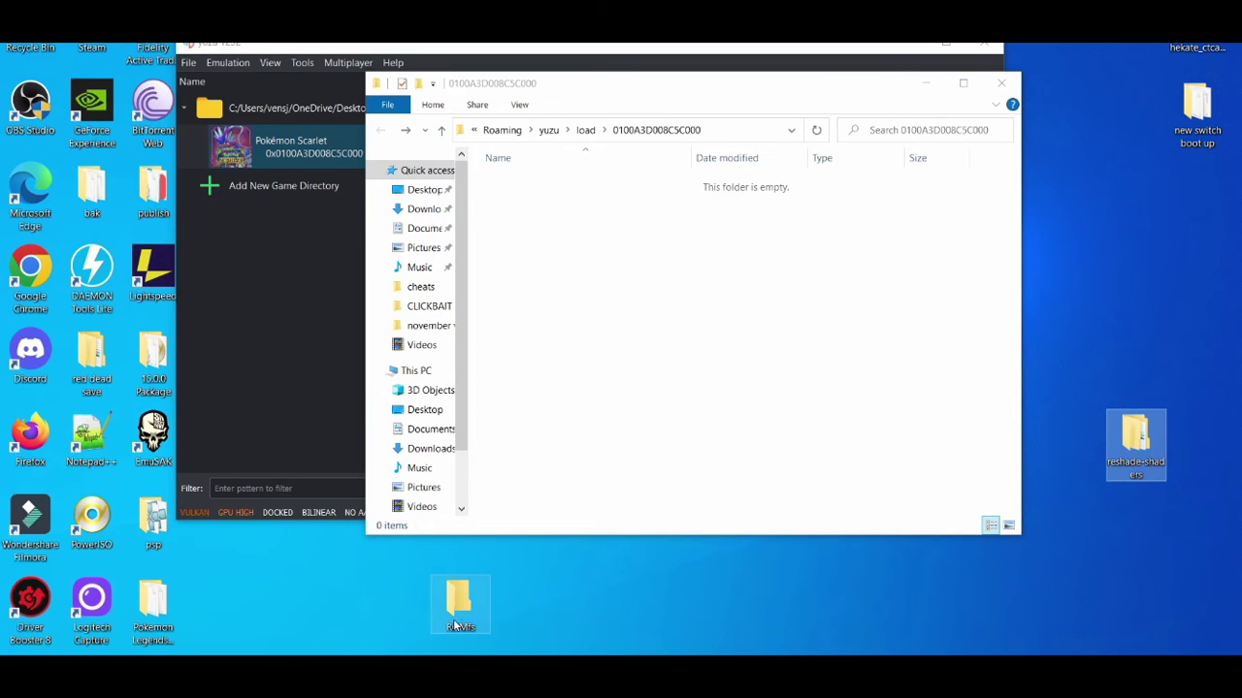
- Move the Shaders and Textures folders out of reshade-shaders into the ROMfs folder on the desktop, and close the reshade-shaders window
drag(452, 637, 894, 613)
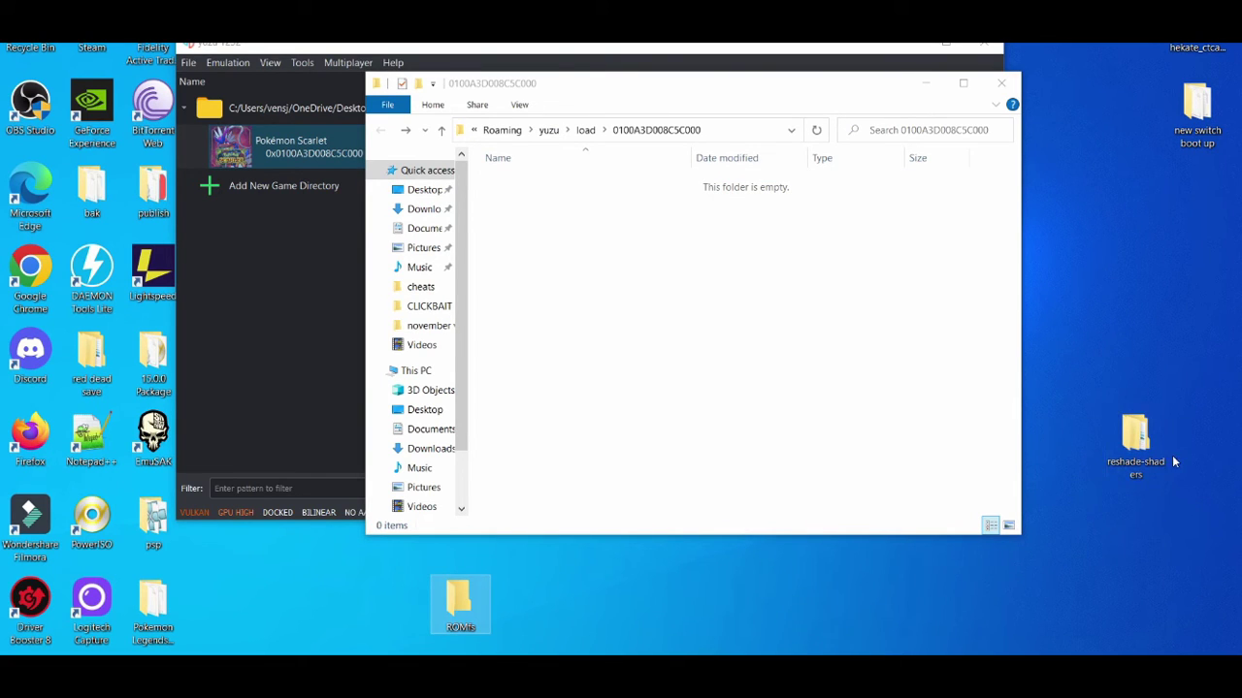
double_click(1137, 445)
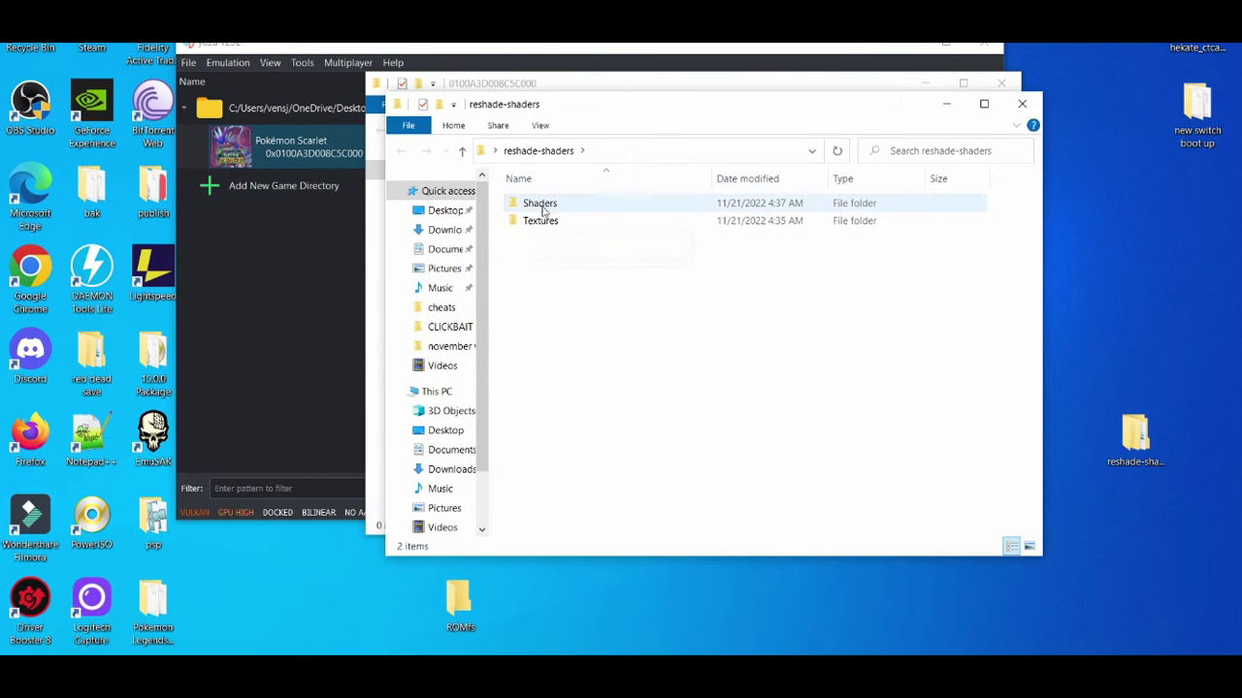
drag(542, 208, 466, 606)
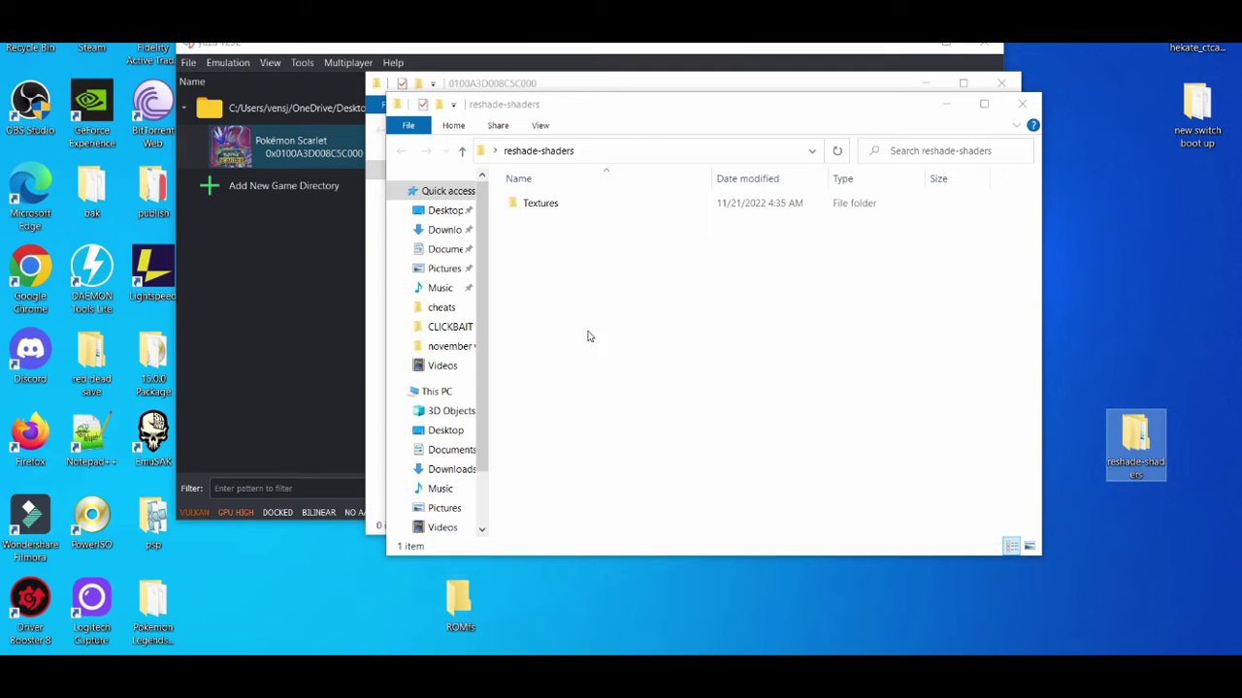
click(570, 208)
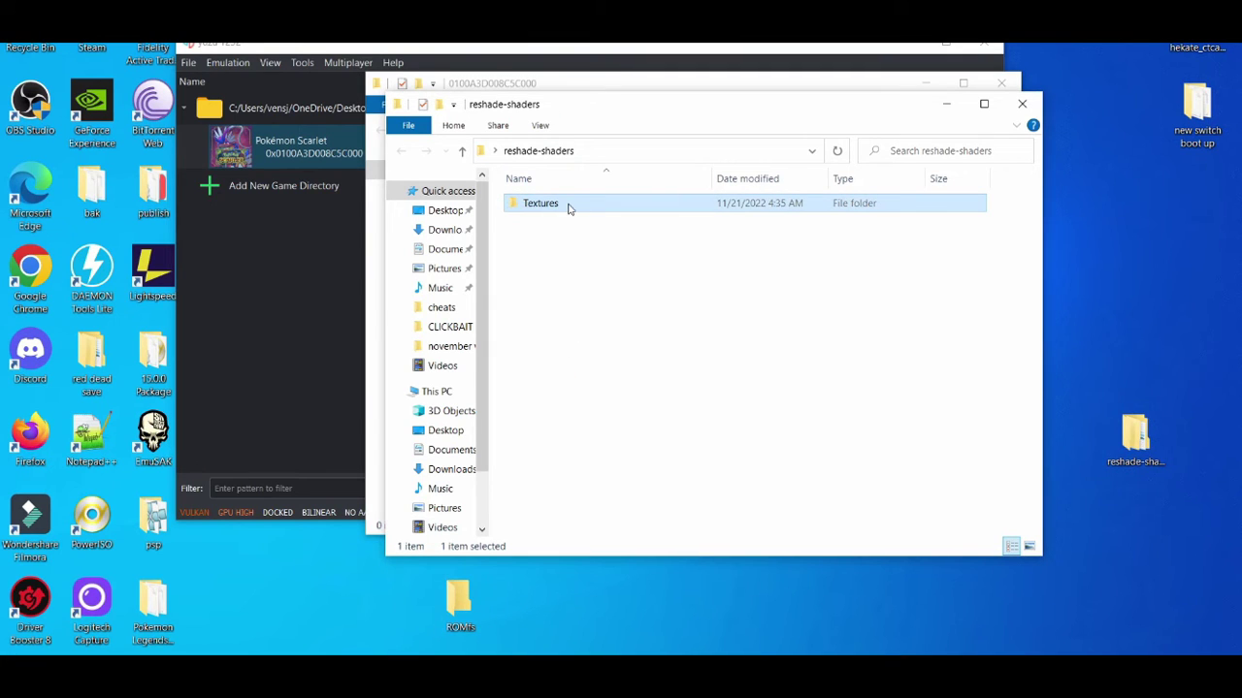
drag(570, 208, 472, 606)
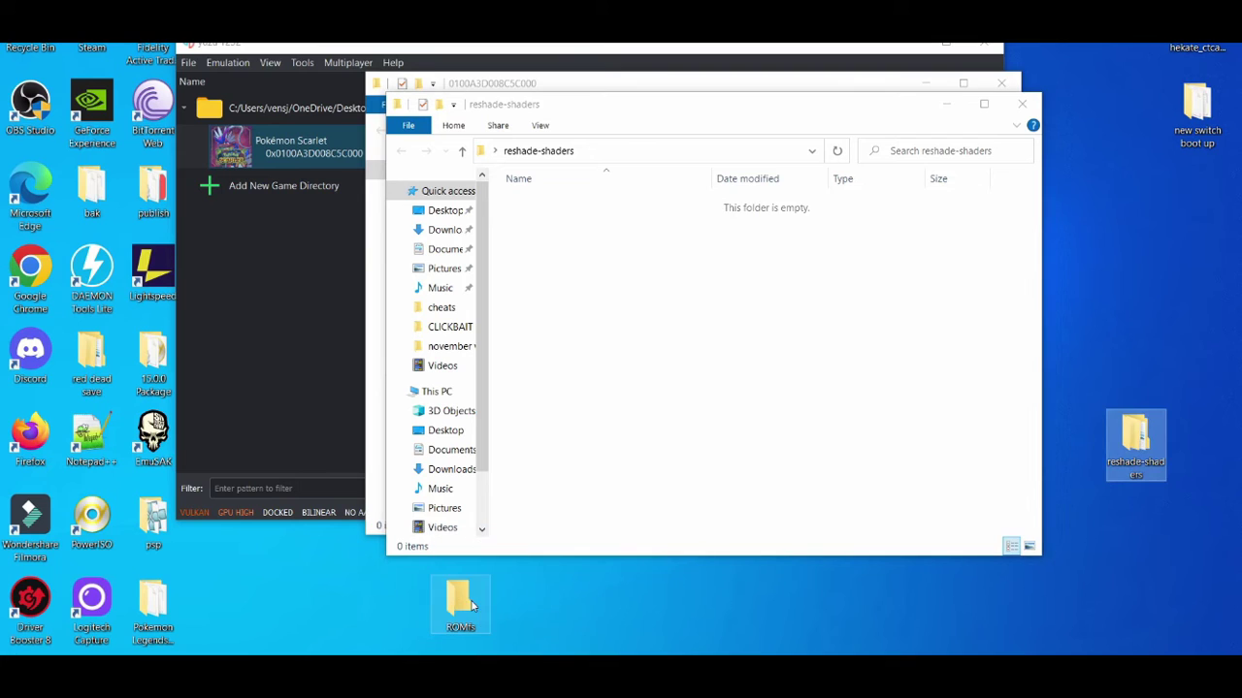
click(1021, 104)
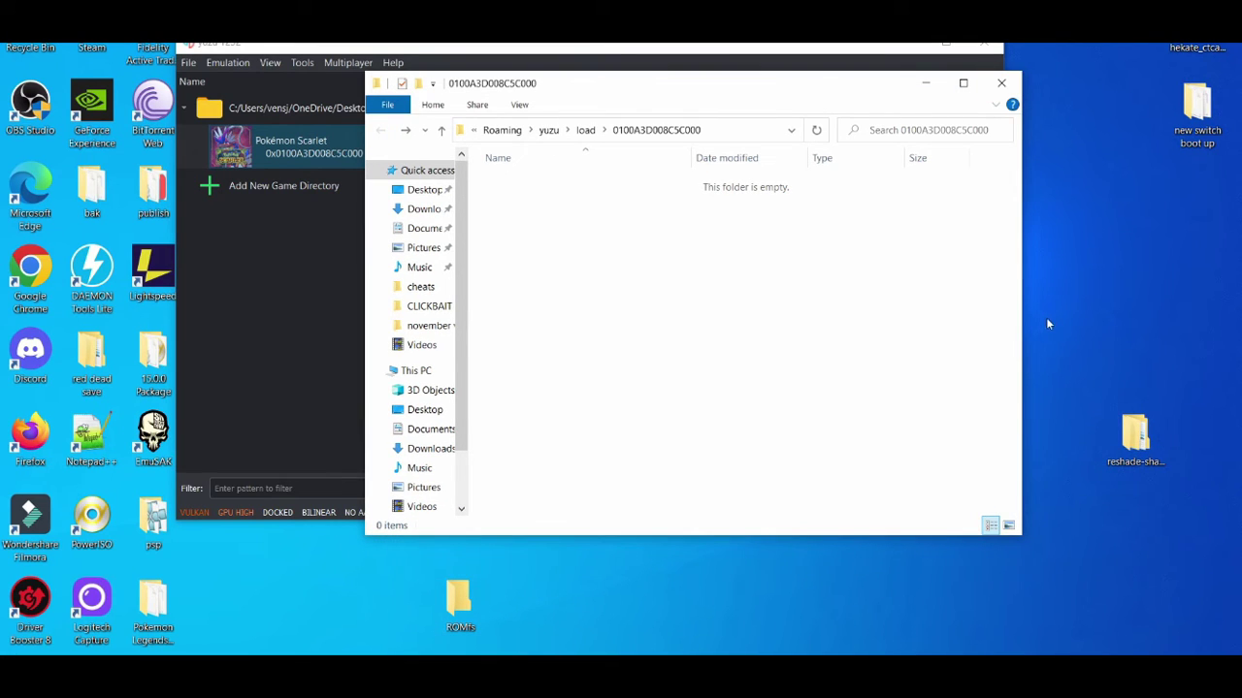
- Put the ROMfs folder inside reshade-shaders, and move reshade-shaders from the desktop into Pokémon Scarlet's mod data folder
drag(459, 600, 1150, 465)
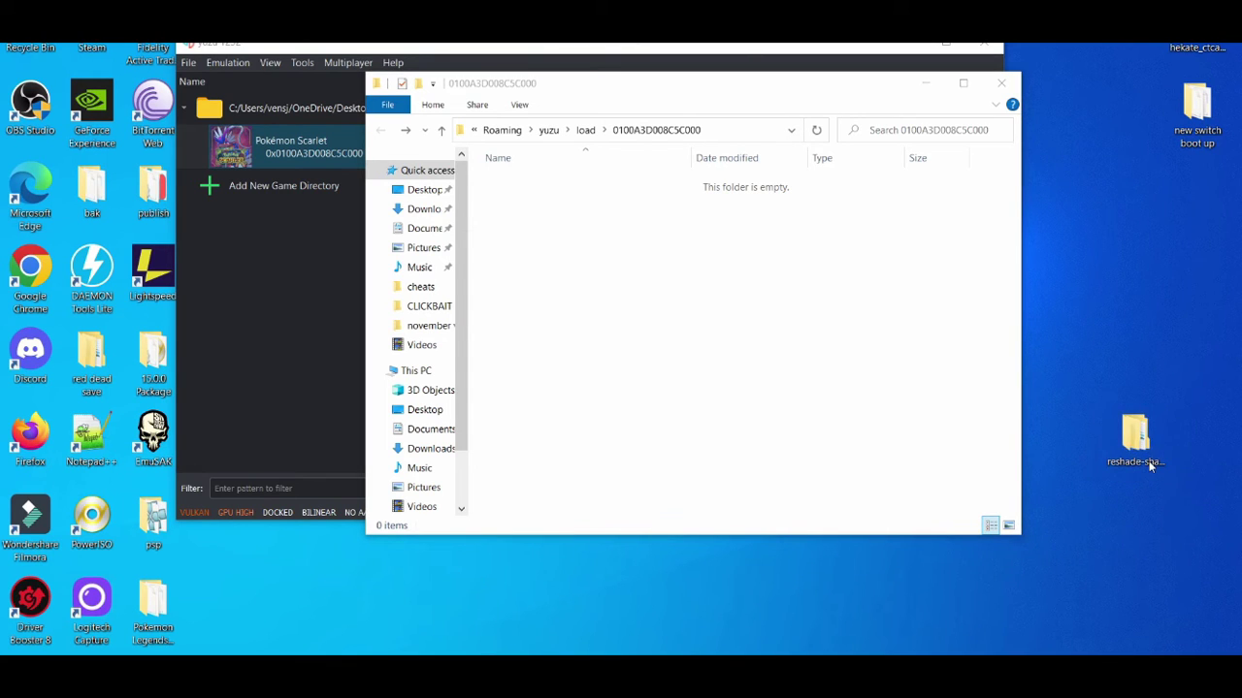
double_click(1136, 441)
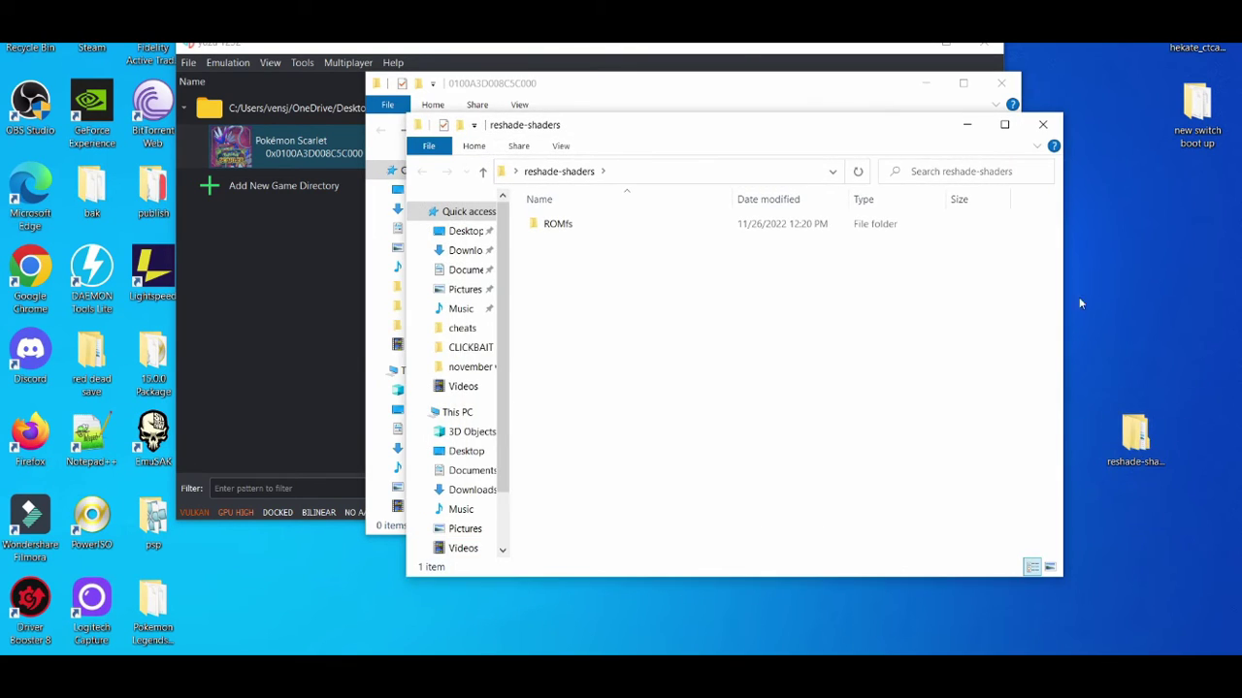
click(1042, 125)
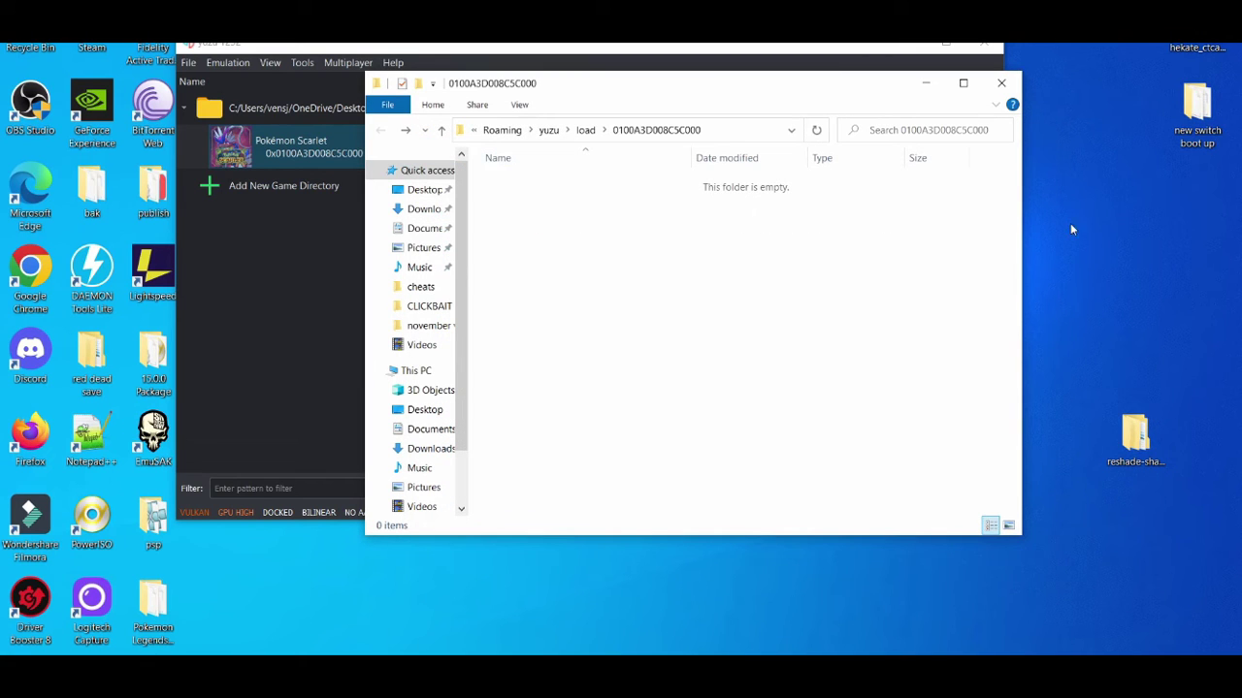
drag(1152, 442, 742, 275)
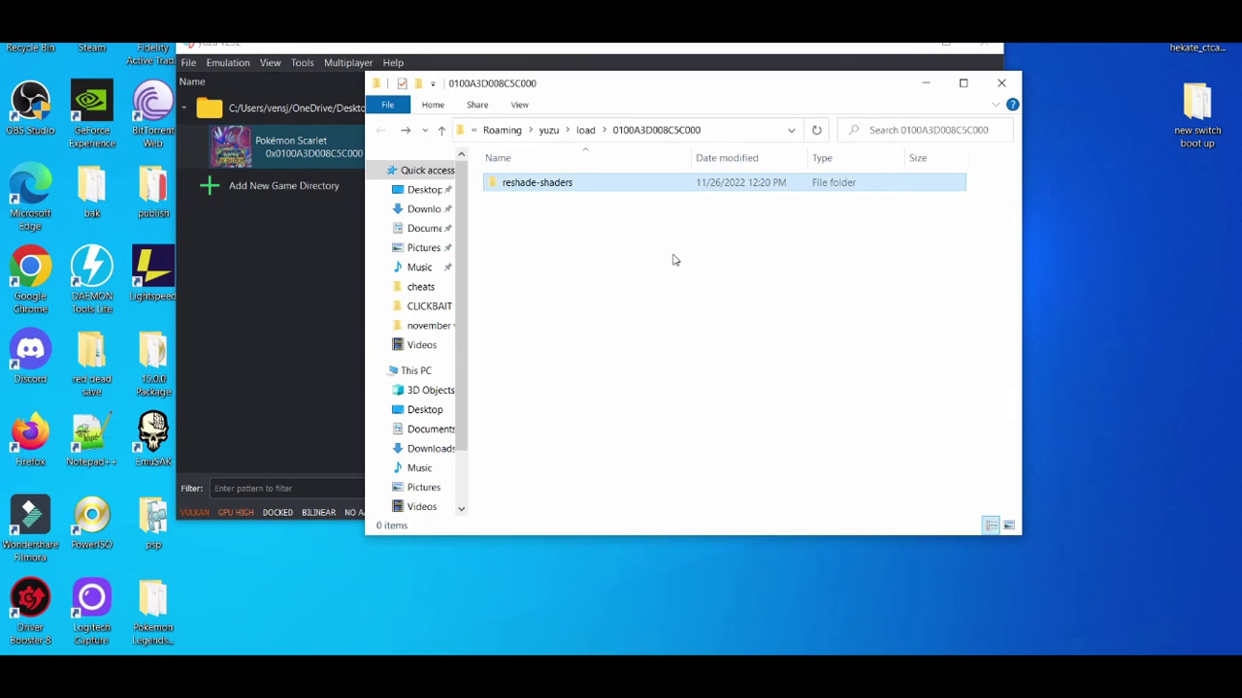
click(1001, 82)
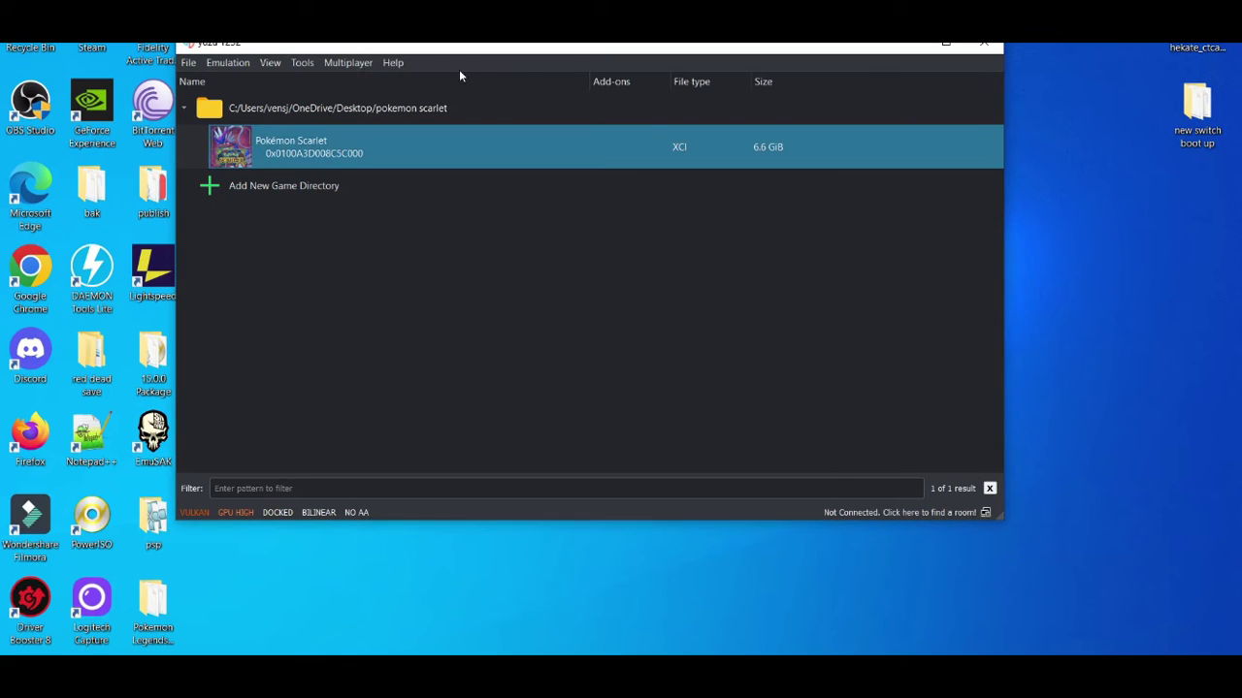
- Check for the reshade-shaders add-on in Pokémon Scarlet's properties in yuzu, and close the properties
right_click(381, 138)
click(431, 371)
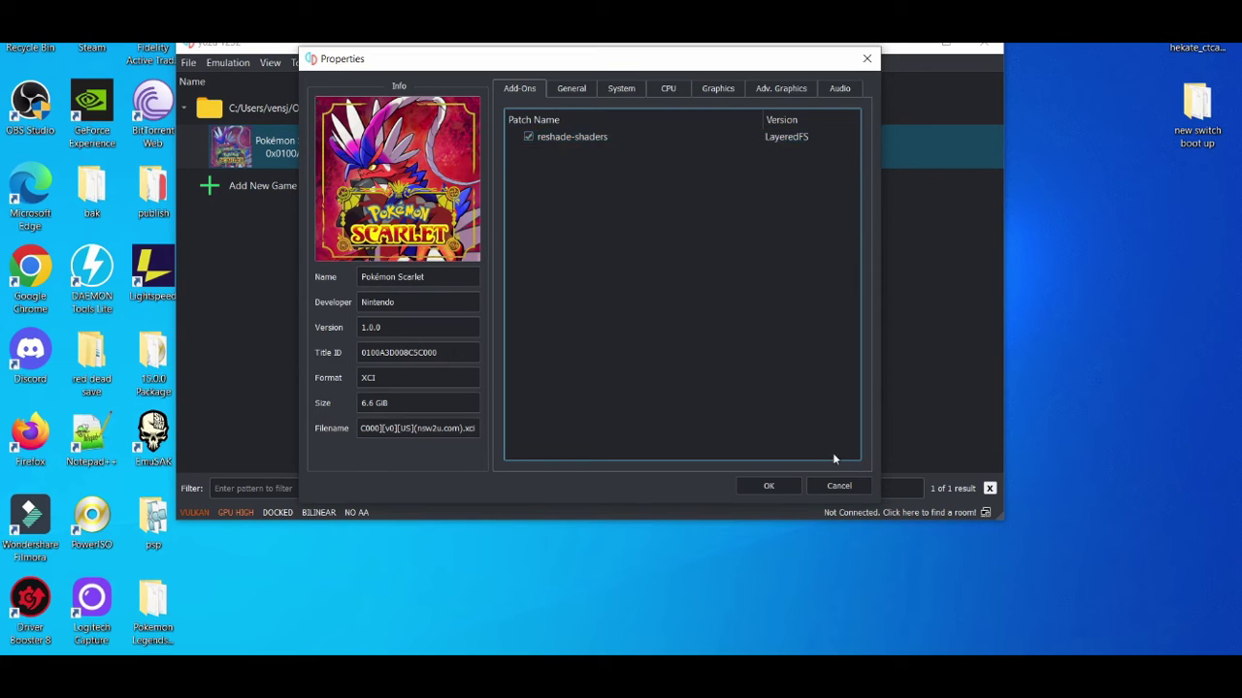
click(769, 486)
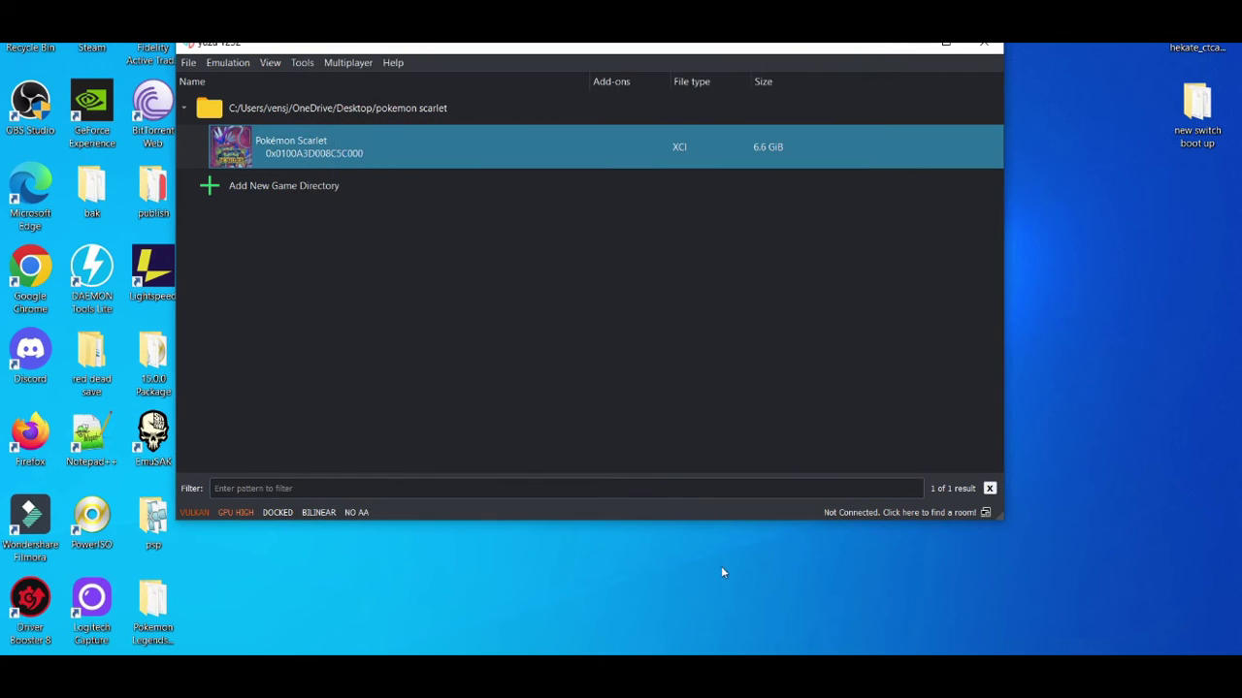
- Switch to Chrome, go back to the Pokémon Scarlet & Violet mods page to browse other mods, and return to the yuzu window
mouse_move(657, 670)
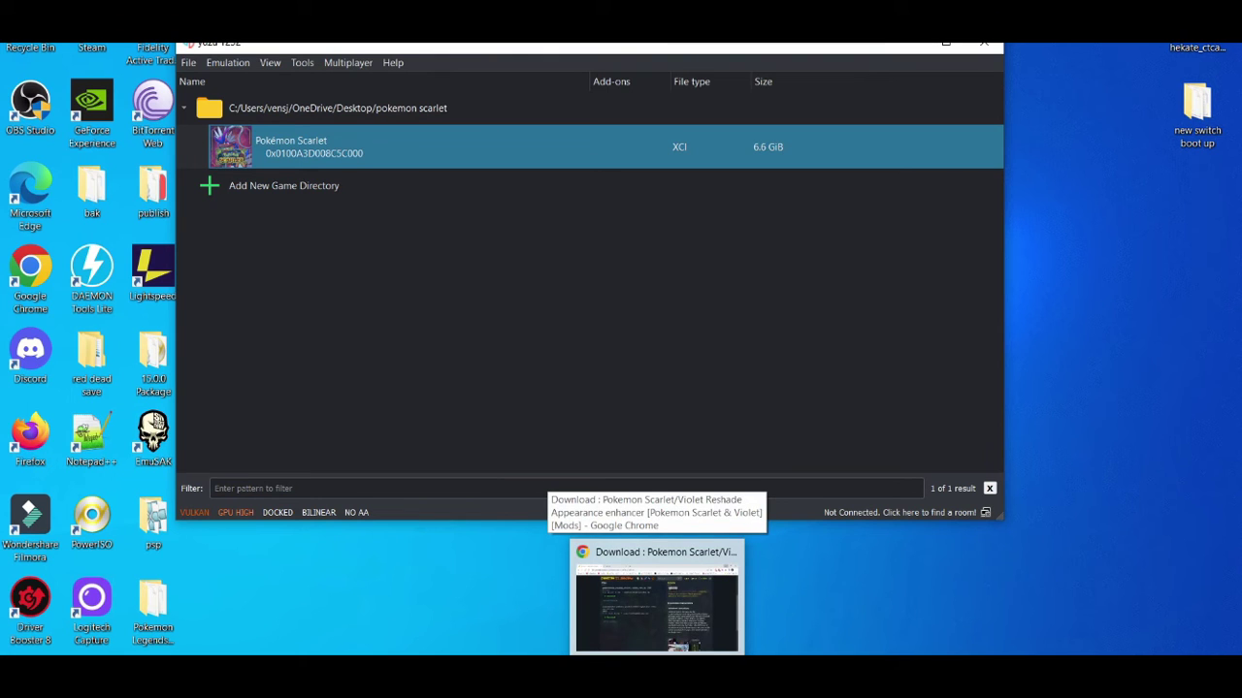
click(656, 597)
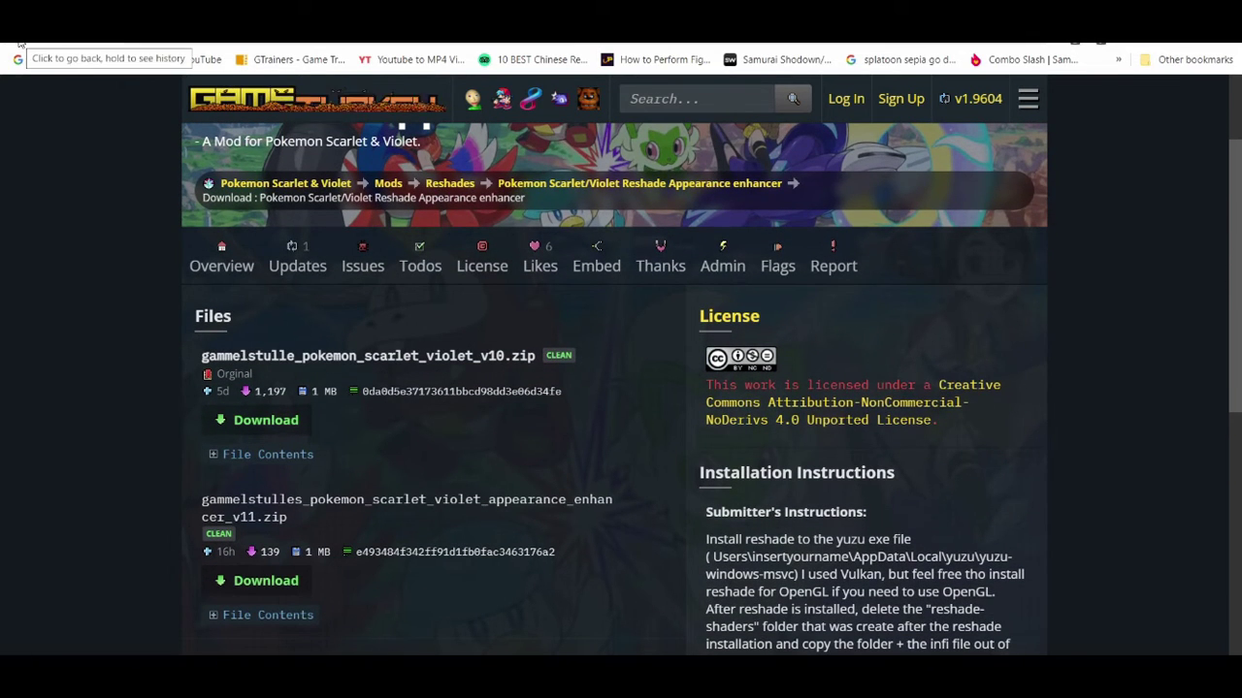
click(19, 41)
click(19, 42)
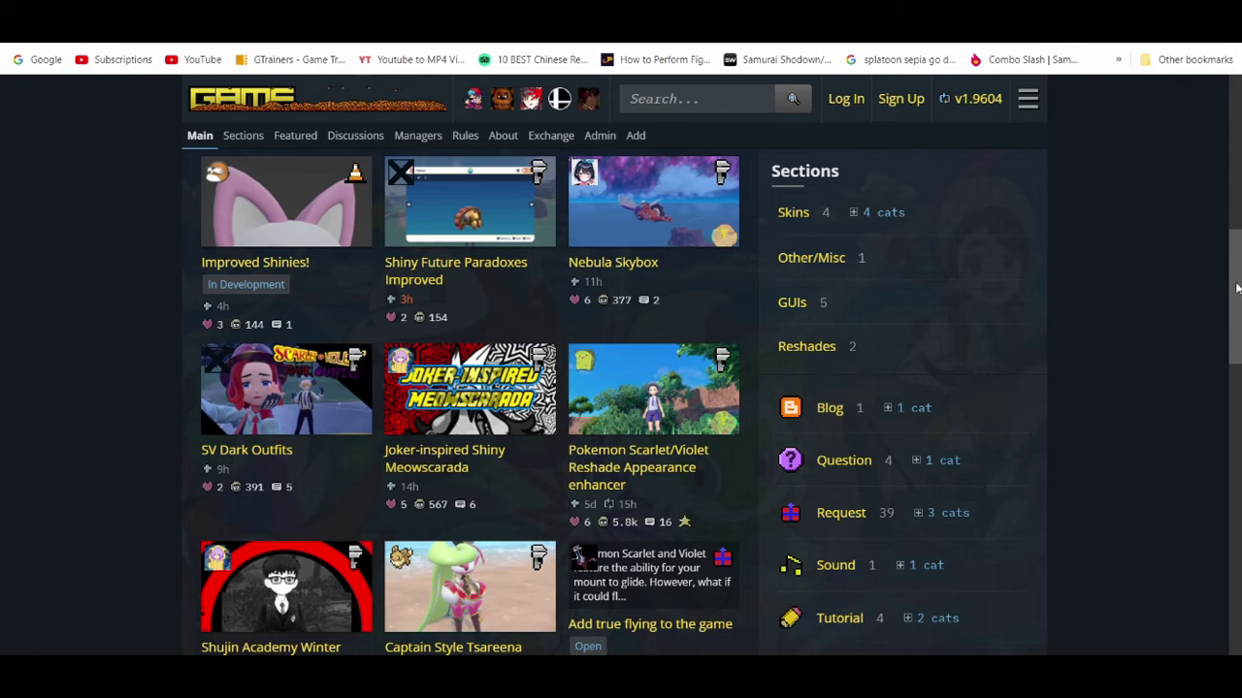
drag(1237, 289, 1231, 246)
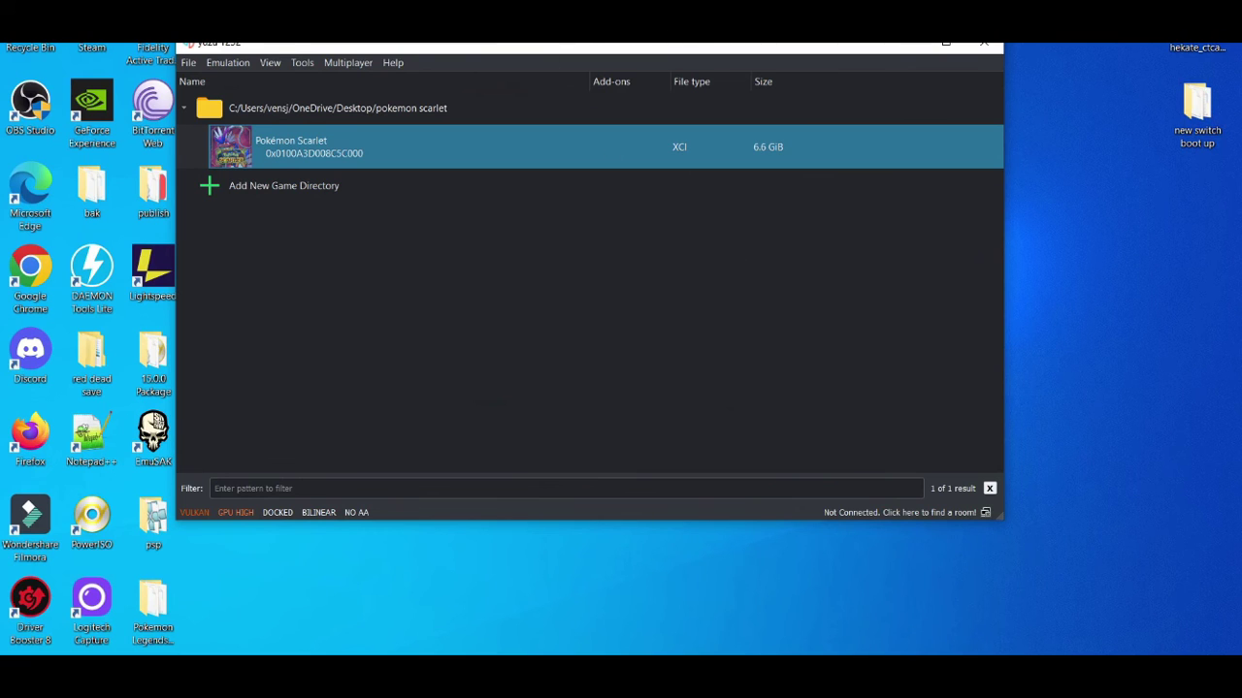
drag(567, 47, 594, 68)
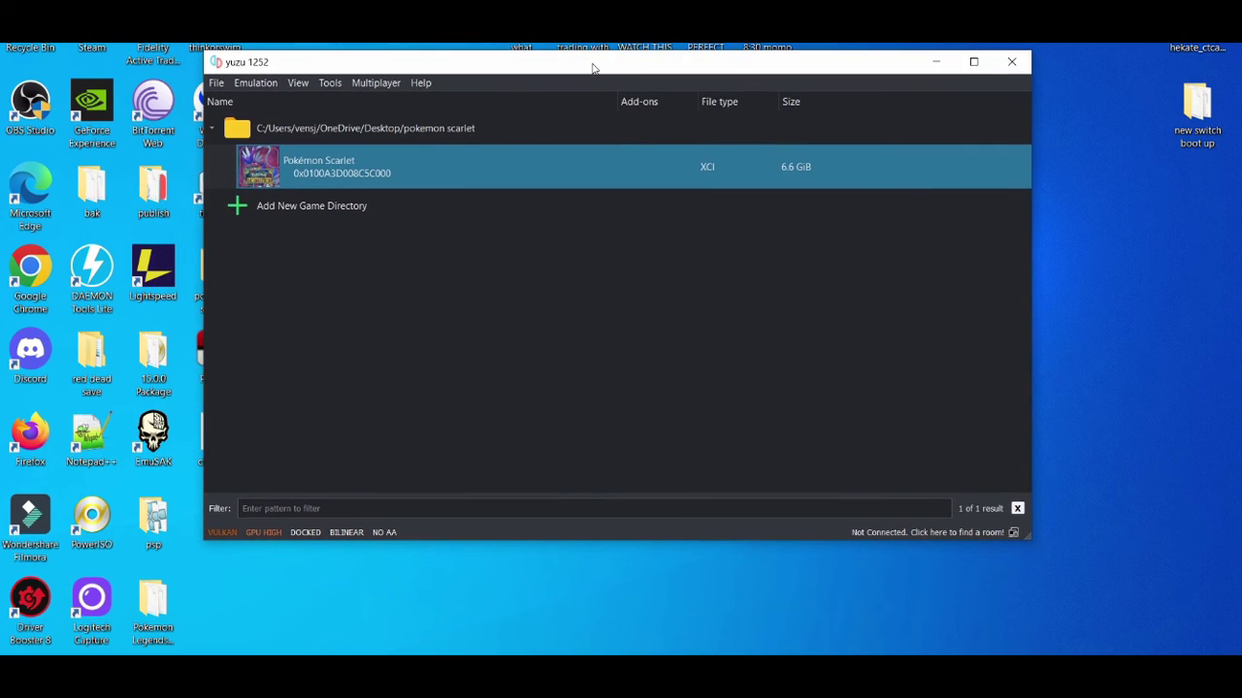